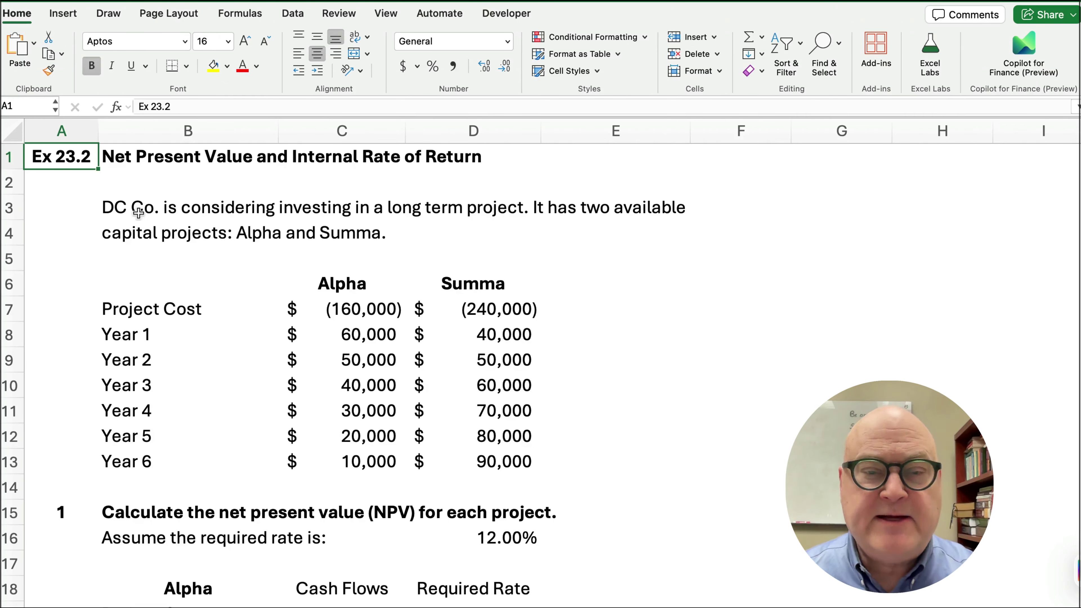
Step: Review the exercise's introduction, the Alpha and Summa project costs and yearly cash flows, and the NPV requirement
{"action": "left_click_drag", "start_coordinate": [101, 199], "coordinate": [604, 238]}
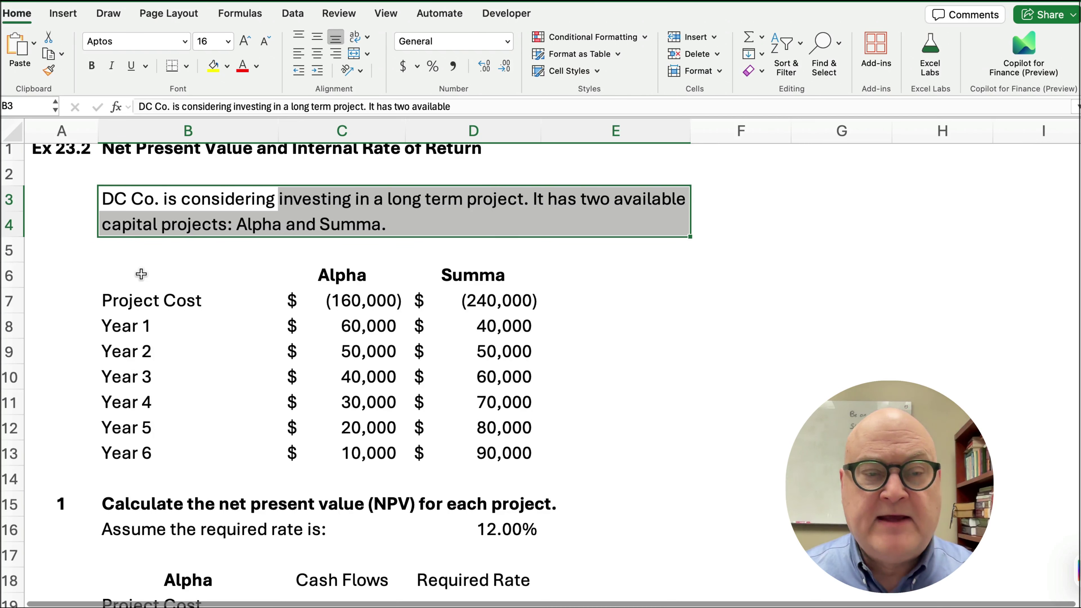
{"action": "scroll", "coordinate": [113, 297], "scroll_direction": "down", "scroll_amount": 1}
{"action": "left_click_drag", "start_coordinate": [113, 298], "coordinate": [326, 442]}
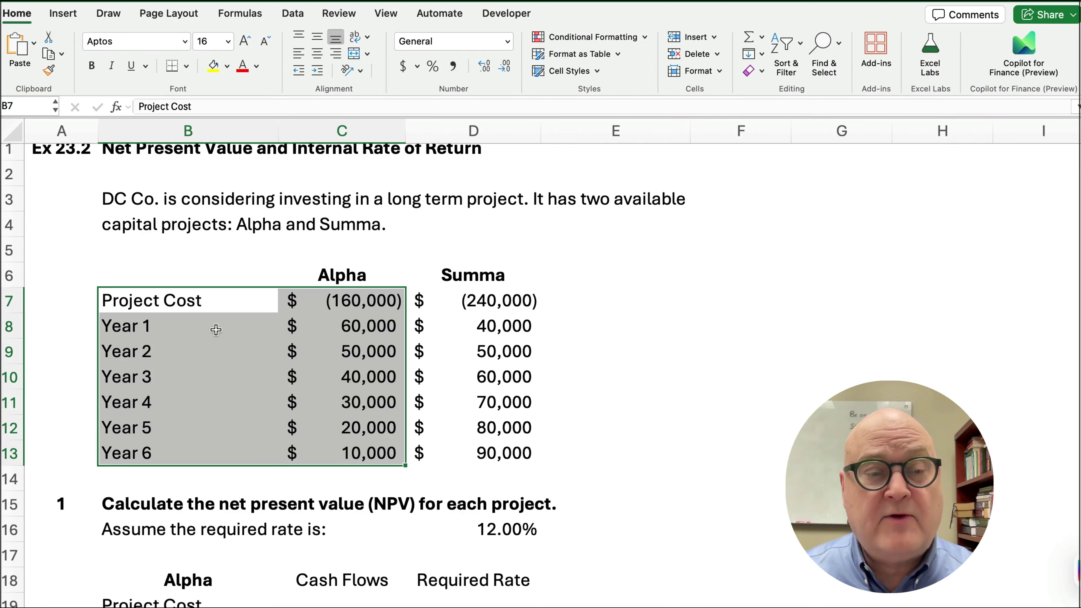
{"action": "left_click_drag", "start_coordinate": [133, 324], "coordinate": [342, 447]}
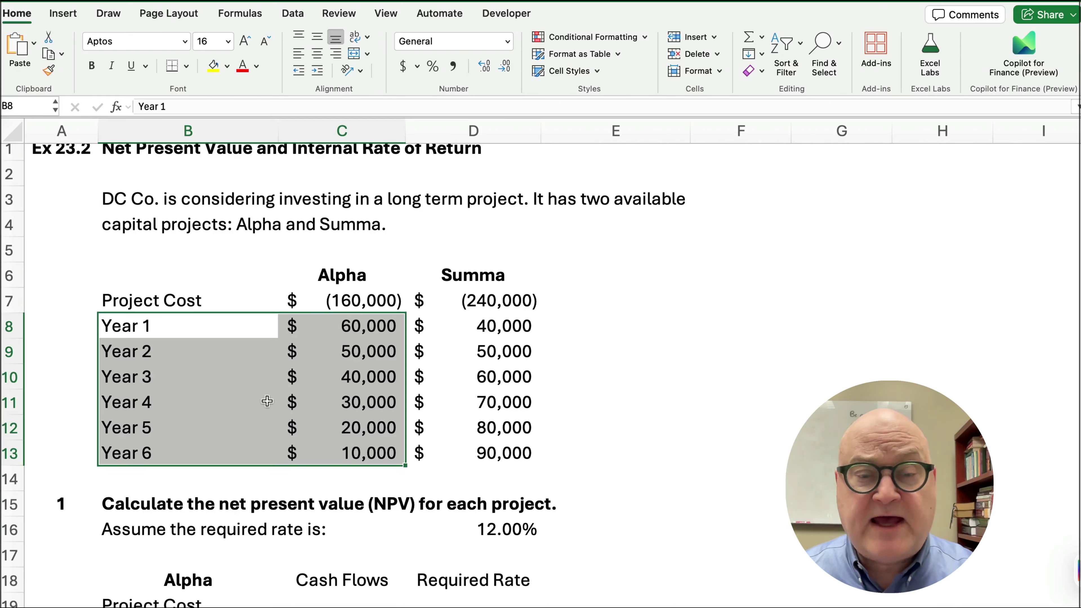
{"action": "left_click_drag", "start_coordinate": [482, 302], "coordinate": [500, 447]}
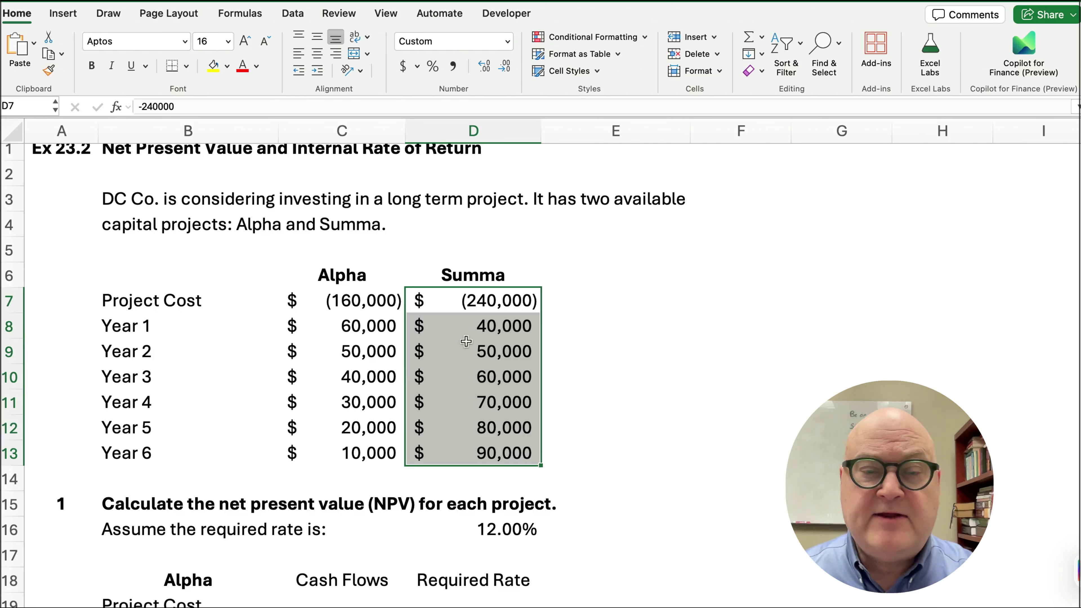
{"action": "scroll", "coordinate": [257, 427], "scroll_direction": "down", "scroll_amount": 5}
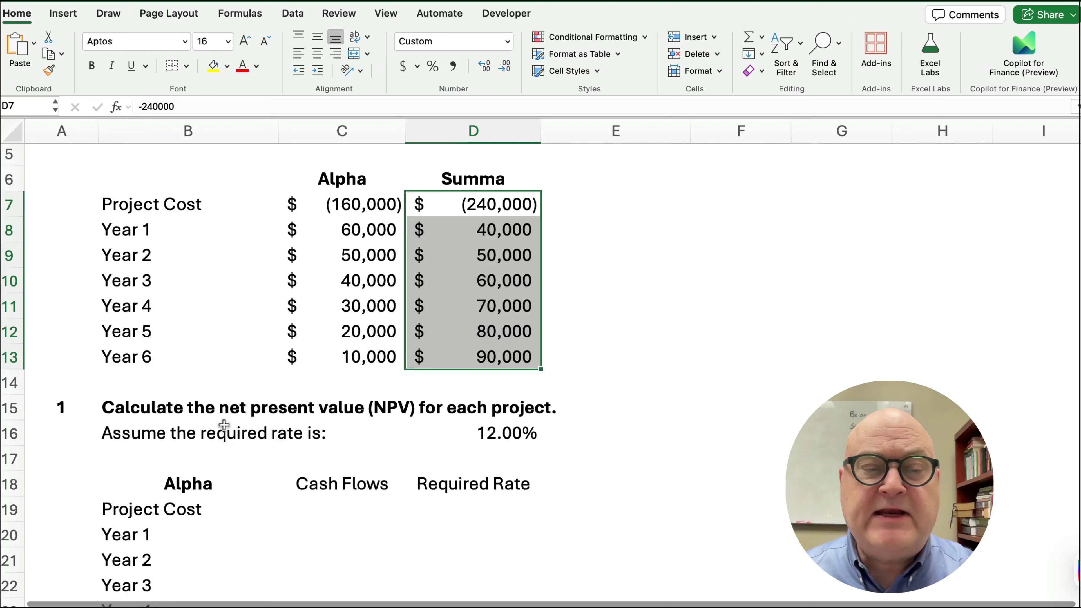
{"action": "scroll", "coordinate": [223, 421], "scroll_direction": "down", "scroll_amount": 2}
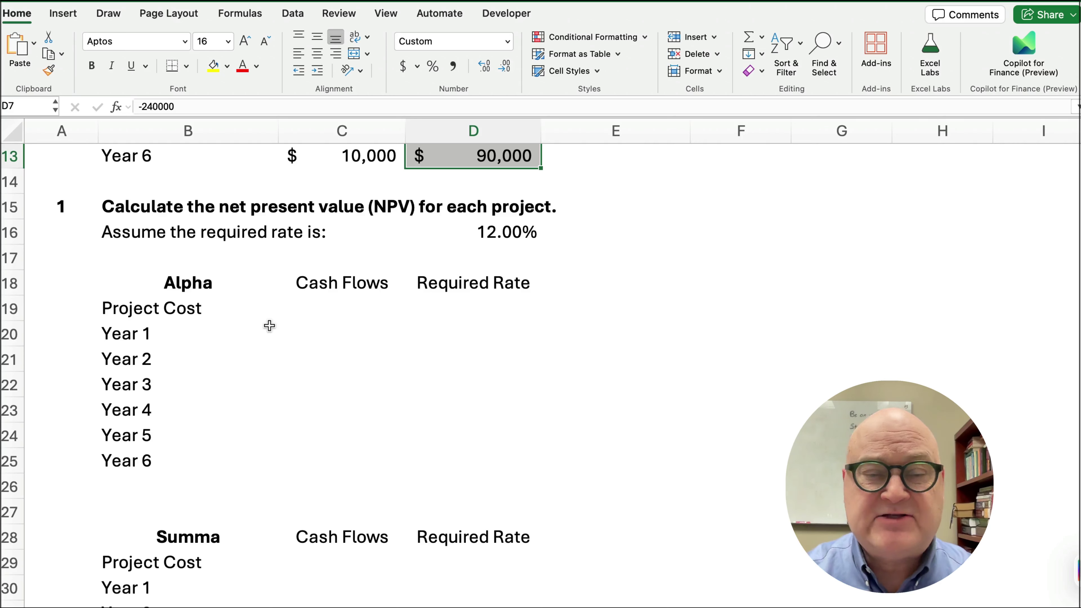
Step: Copy Alpha's project cost and Year 1–6 cash flows from C7:C13 into the Alpha Cash Flows column starting at C19
{"action": "left_click", "coordinate": [332, 317]}
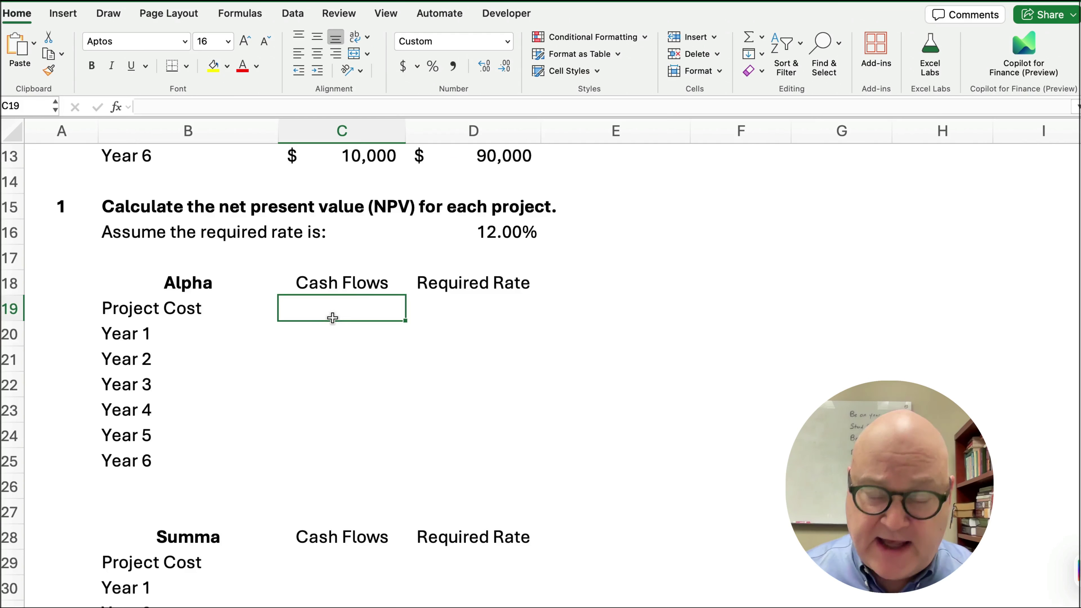
{"action": "scroll", "coordinate": [340, 298], "scroll_direction": "up", "scroll_amount": 3}
{"action": "left_click_drag", "start_coordinate": [354, 176], "coordinate": [350, 341]}
{"action": "key", "text": "super+c"}
{"action": "scroll", "coordinate": [340, 377], "scroll_direction": "down", "scroll_amount": 3}
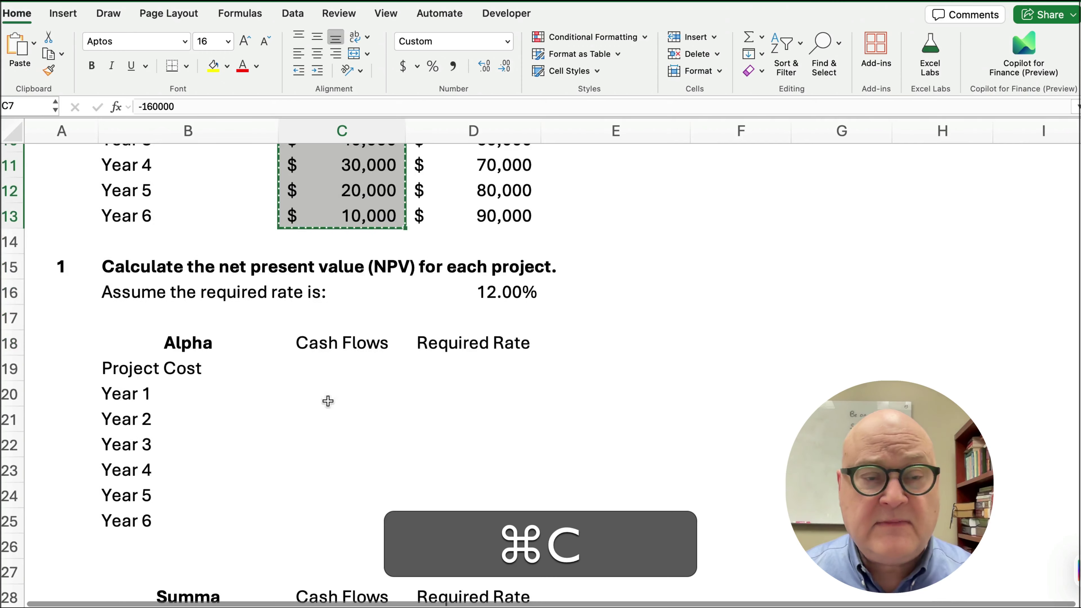
{"action": "left_click", "coordinate": [319, 369]}
{"action": "key", "text": "super+v"}
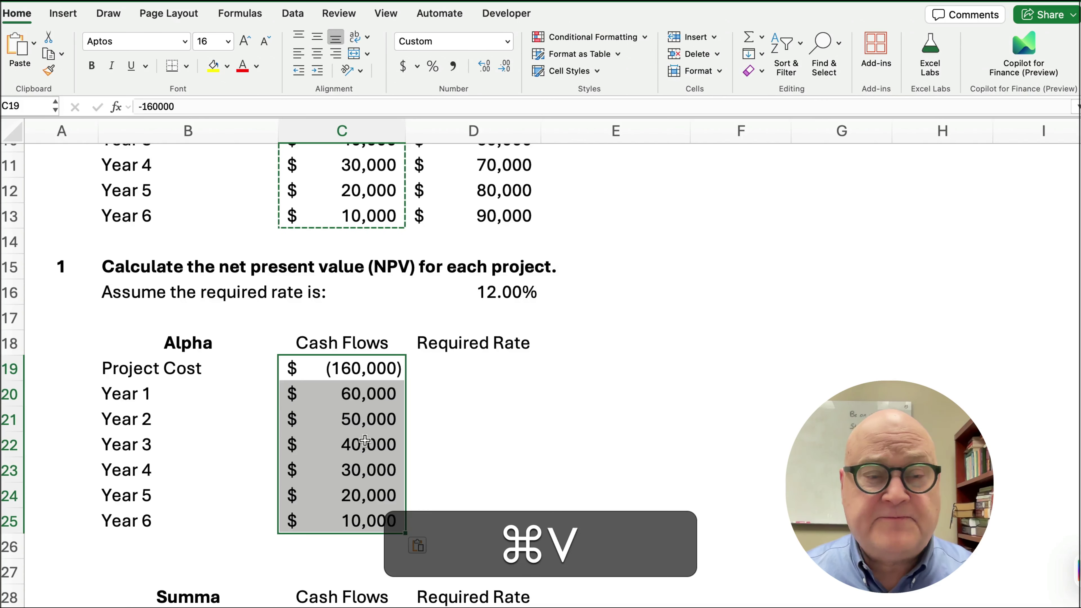
{"action": "left_click", "coordinate": [330, 373]}
{"action": "left_click_drag", "start_coordinate": [327, 391], "coordinate": [328, 510]}
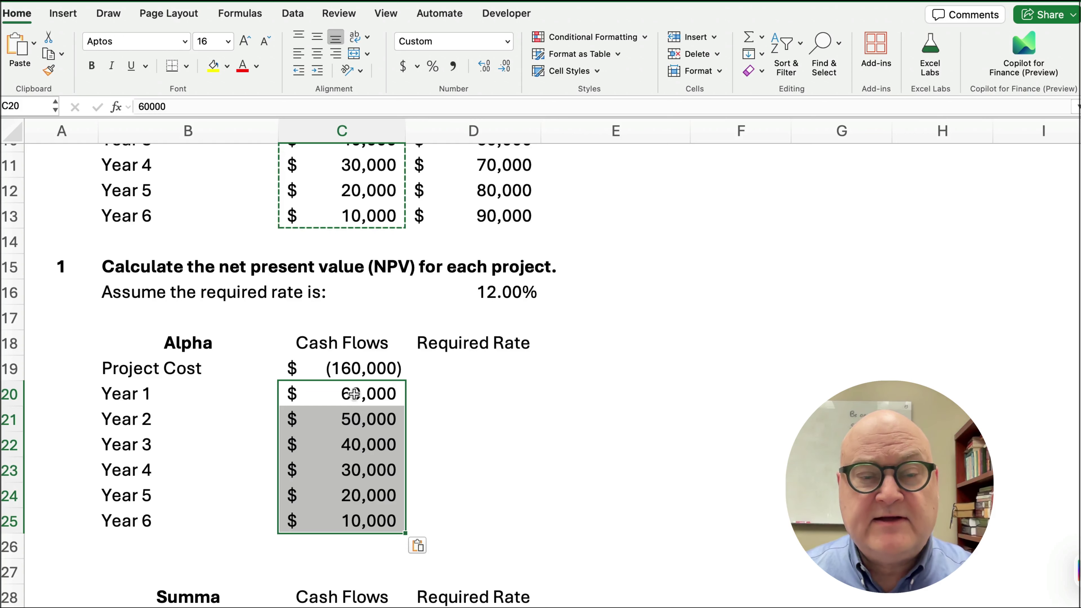
{"action": "left_click_drag", "start_coordinate": [357, 392], "coordinate": [358, 516]}
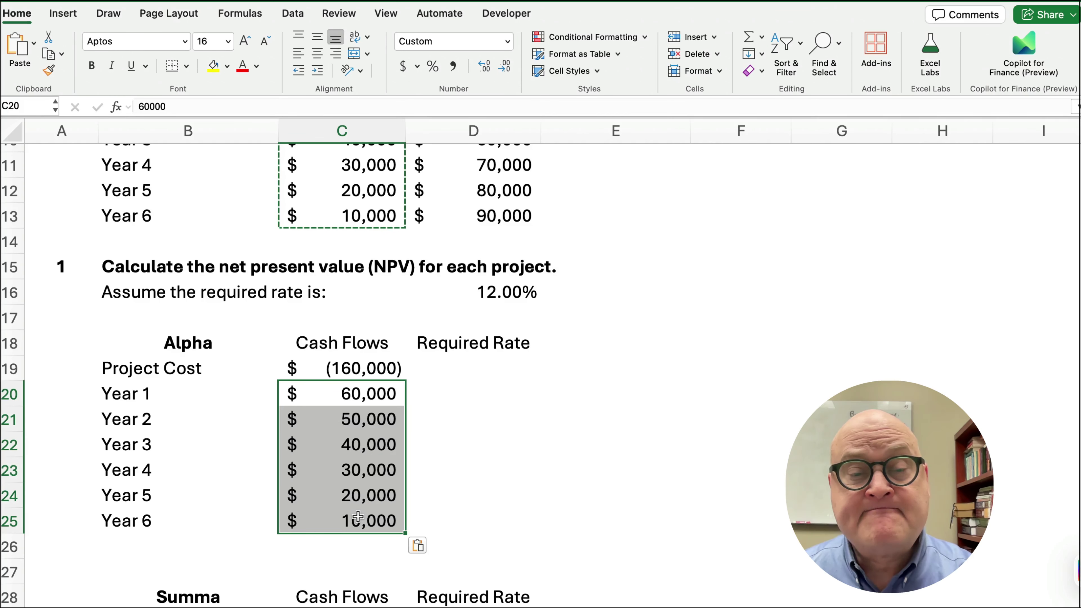
{"action": "left_click", "coordinate": [348, 376]}
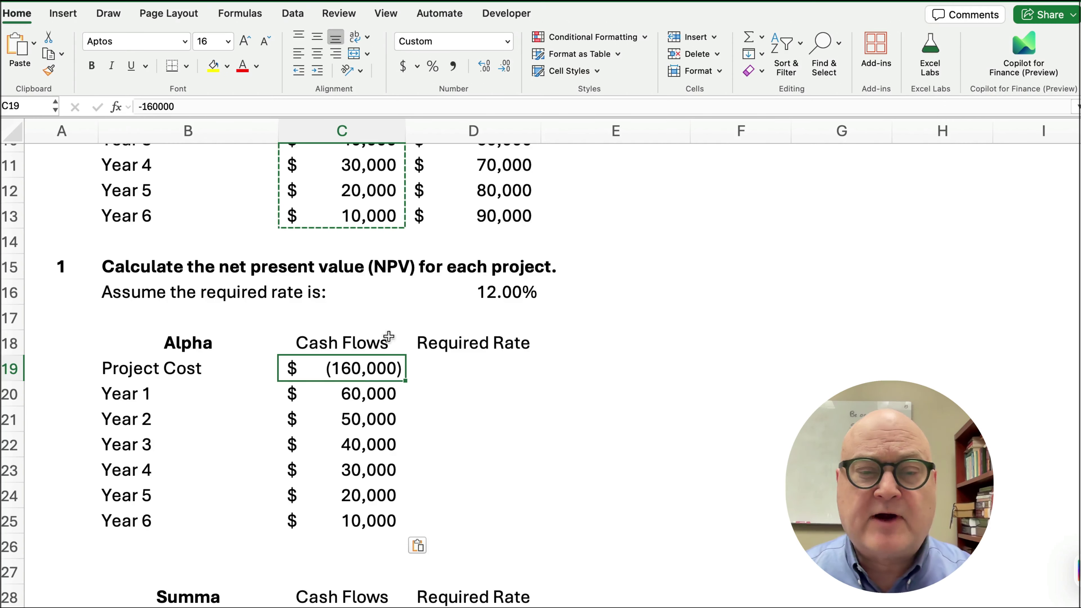
Step: Link Alpha's required rate in D19 to the assumed rate with =D16, and select cell E22
{"action": "left_click", "coordinate": [498, 379]}
{"action": "type", "text": "="}
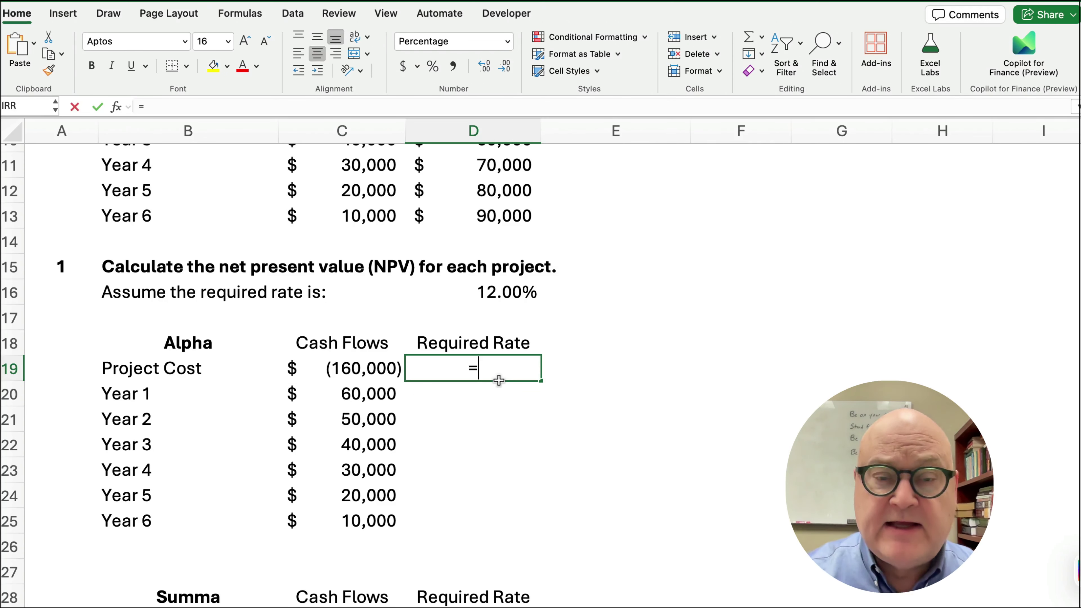
{"action": "left_click", "coordinate": [512, 296]}
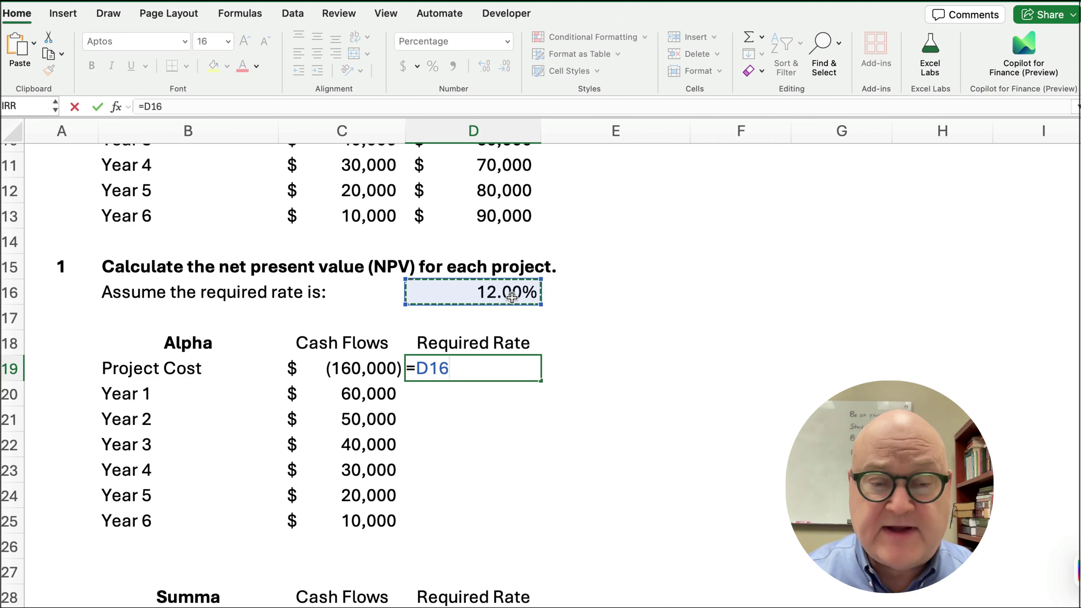
{"action": "key", "text": "Return"}
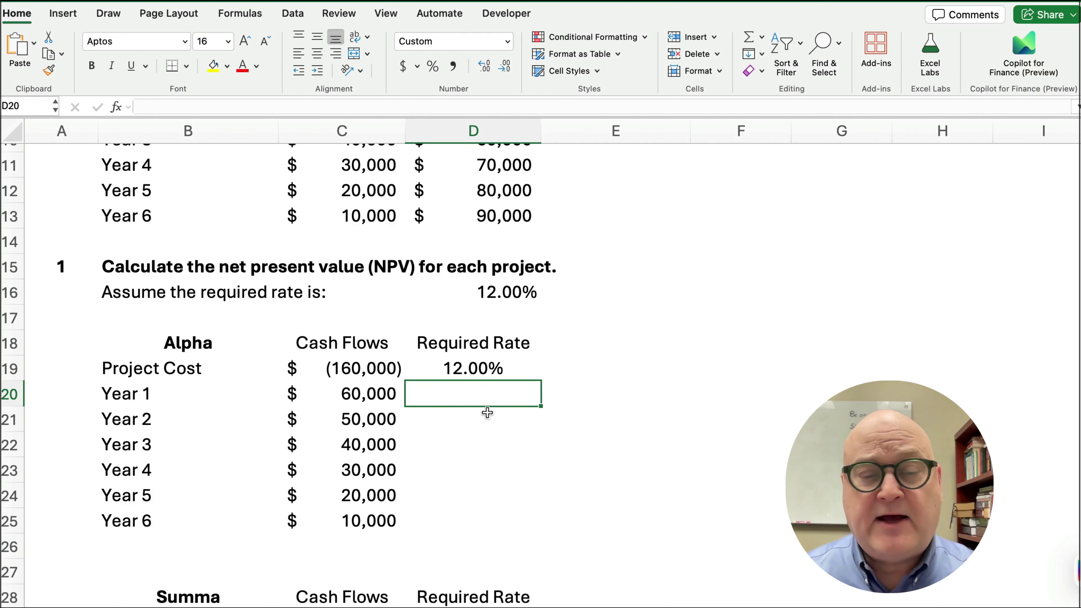
{"action": "scroll", "coordinate": [489, 413], "scroll_direction": "down", "scroll_amount": 3}
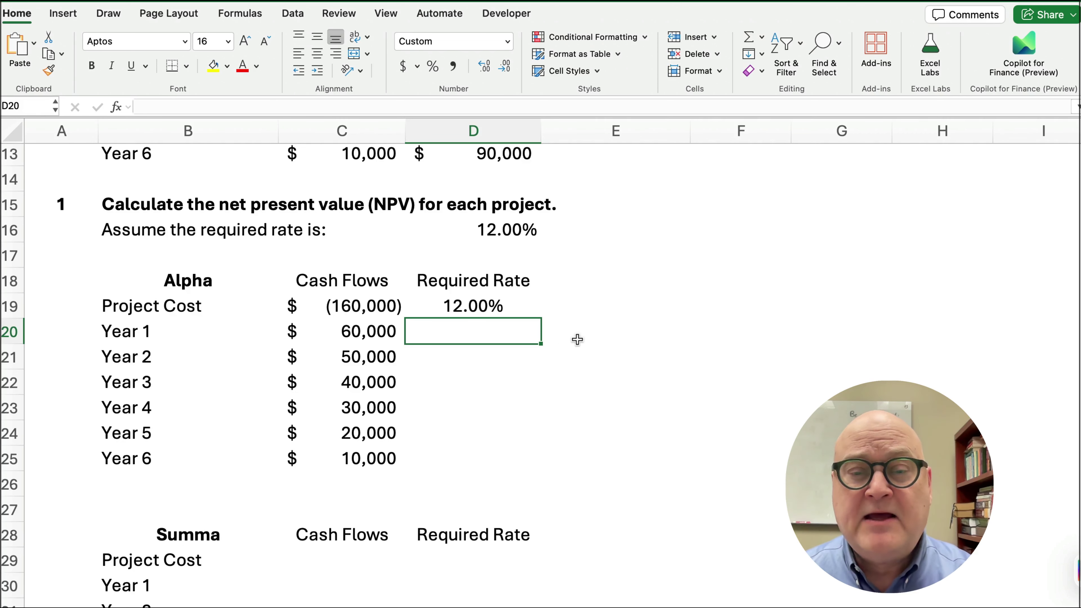
{"action": "left_click", "coordinate": [568, 370]}
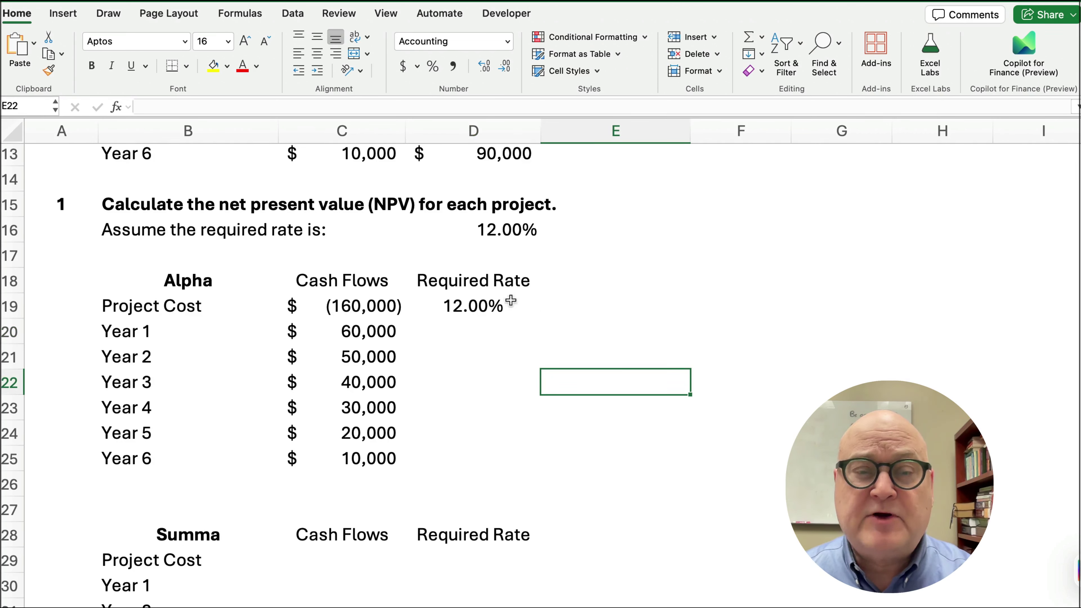
{"action": "left_click", "coordinate": [115, 106]}
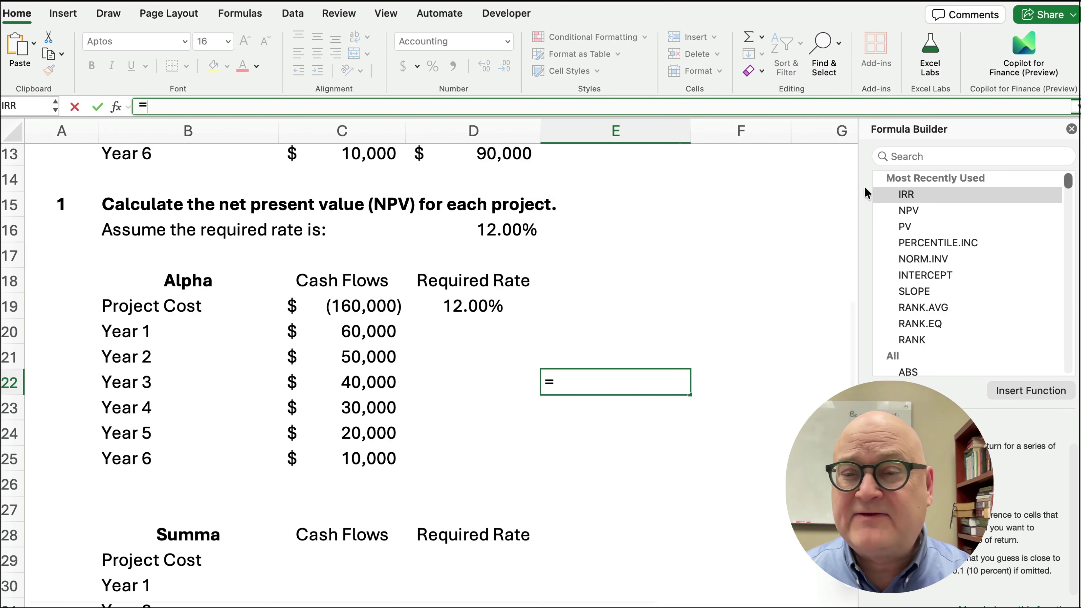
{"action": "left_click", "coordinate": [900, 157]}
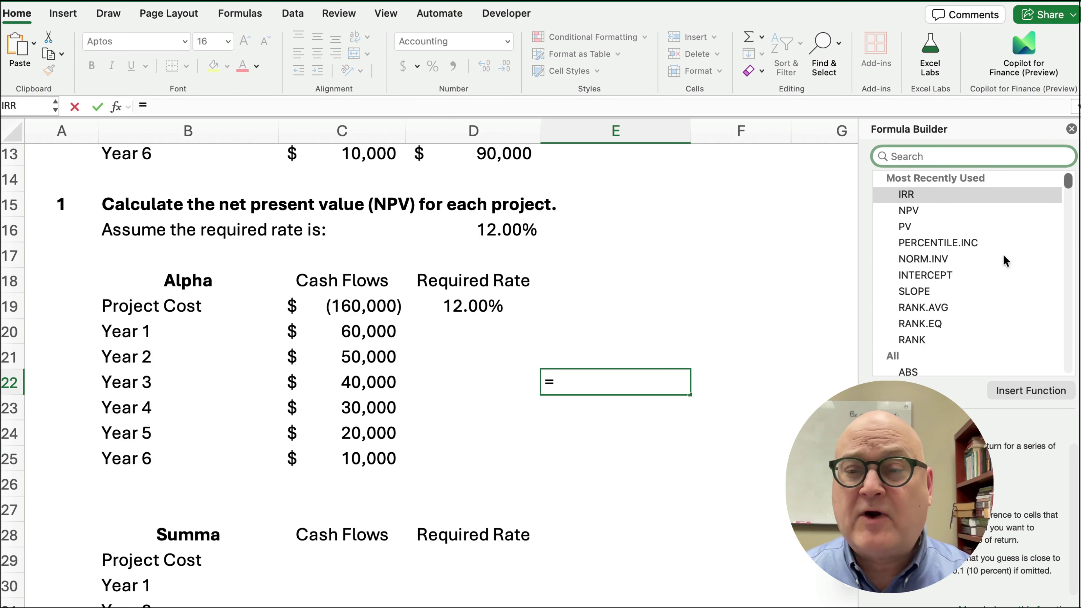
{"action": "left_click", "coordinate": [1070, 129]}
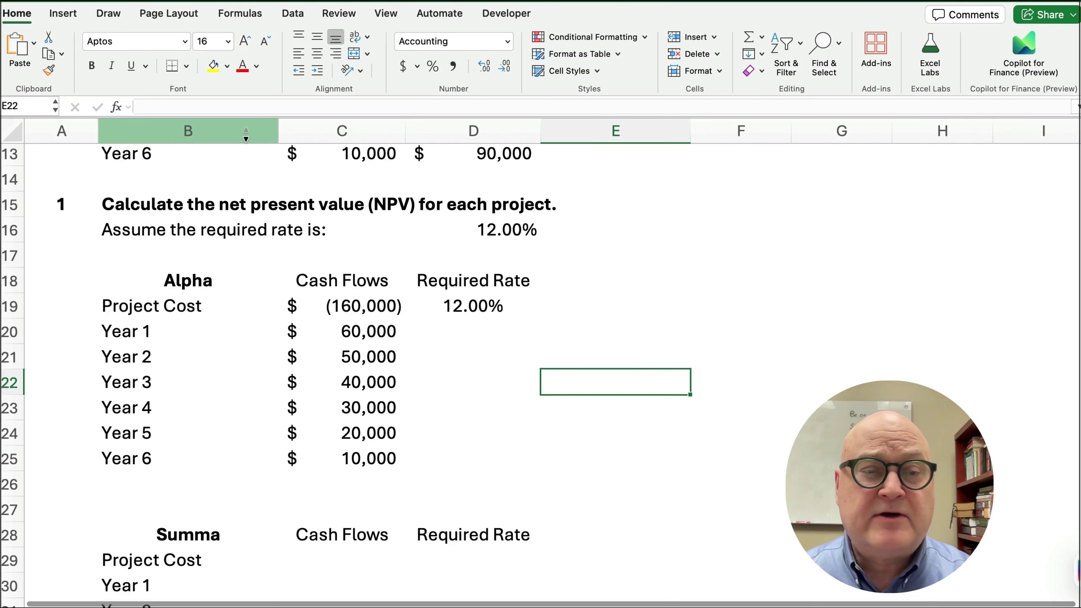
Step: Insert the NPV function in E22 with D19 as the rate and Alpha's Year 1–6 cash flows C20:C25 as Value1
{"action": "left_click", "coordinate": [117, 107]}
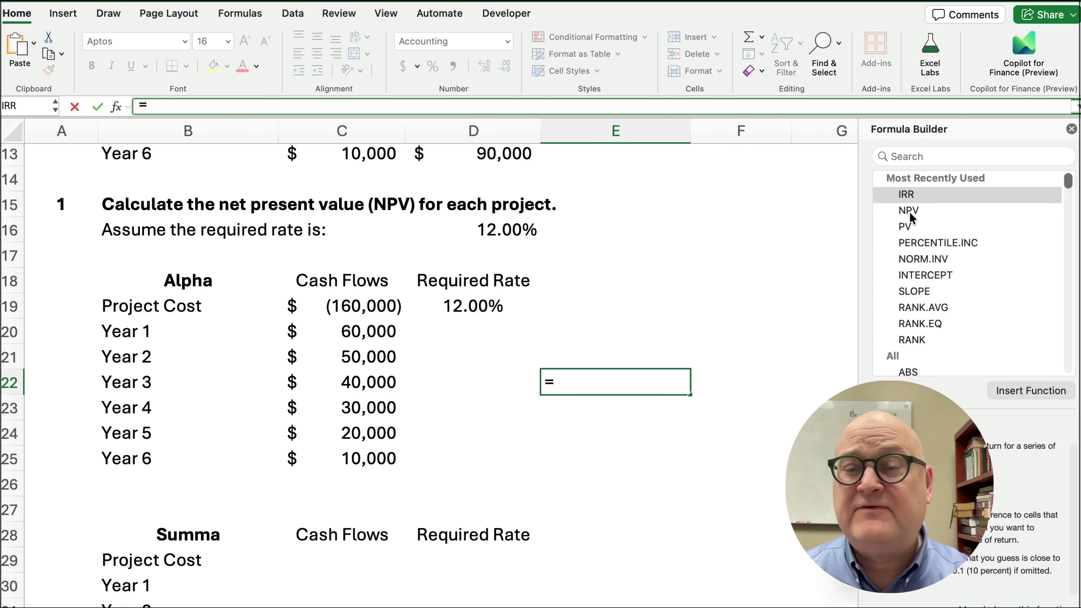
{"action": "left_click", "coordinate": [899, 158]}
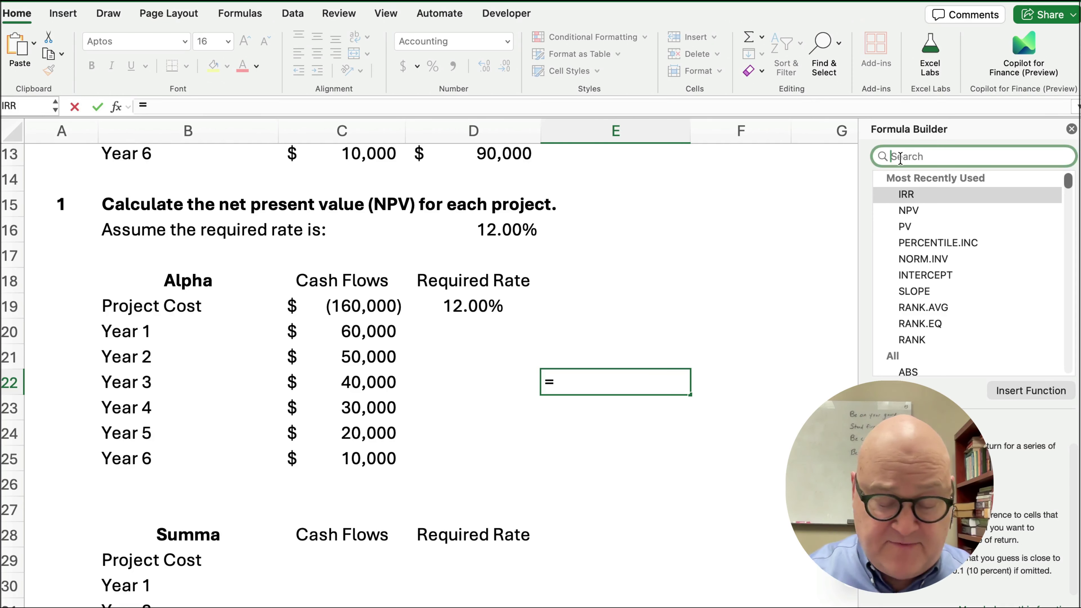
{"action": "type", "text": "NPV"}
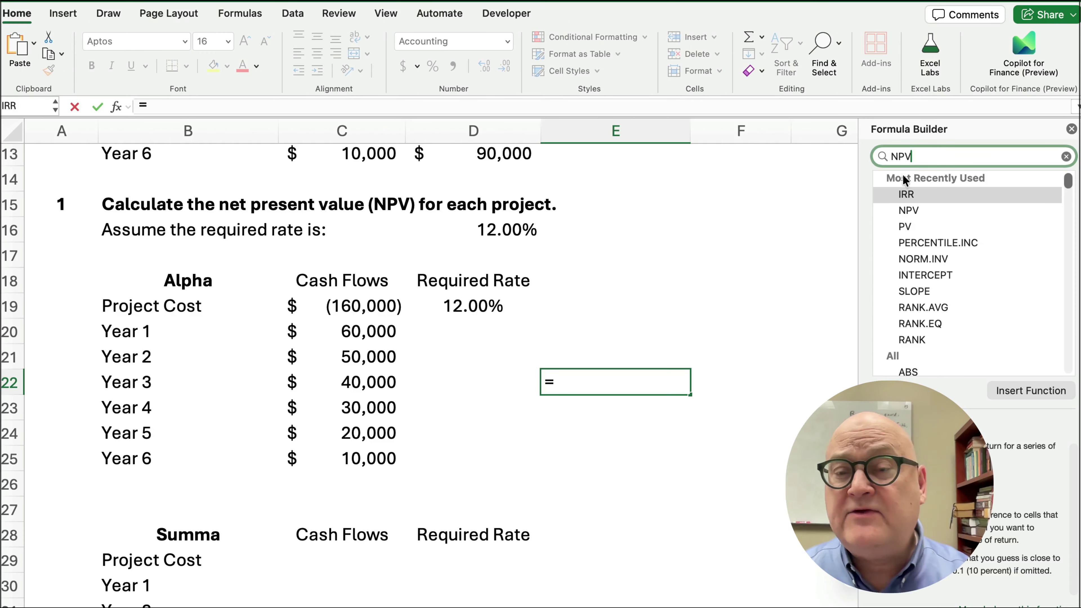
{"action": "double_click", "coordinate": [906, 195]}
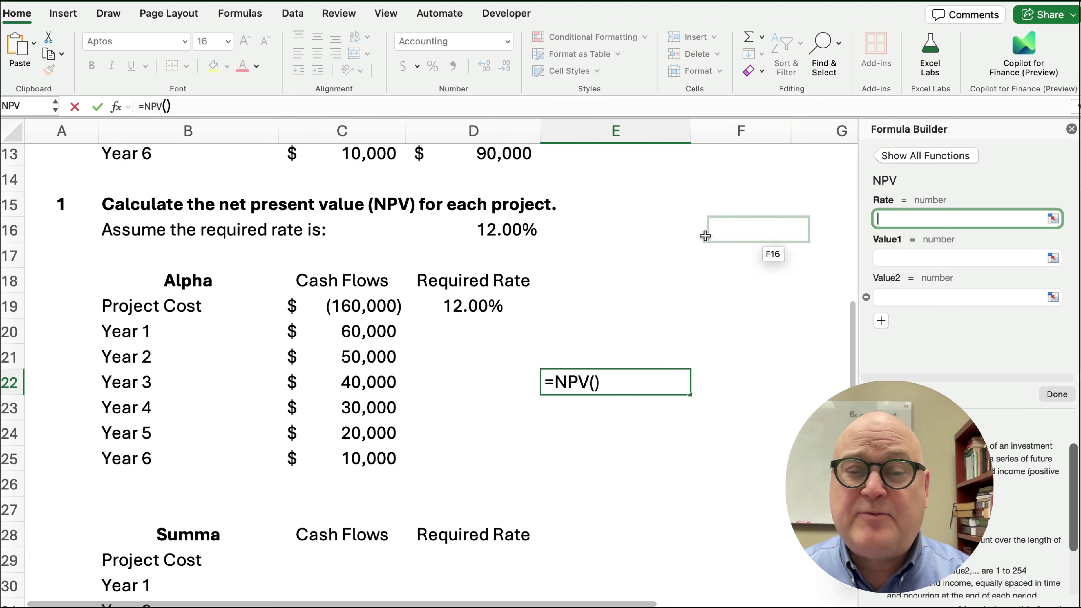
{"action": "left_click", "coordinate": [460, 305]}
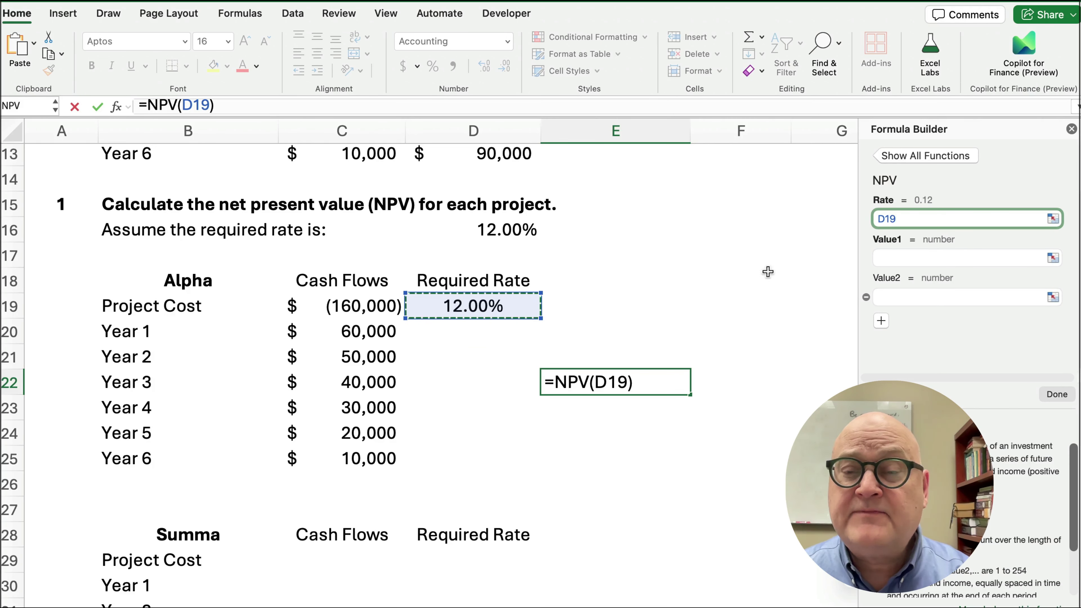
{"action": "key", "text": "Tab"}
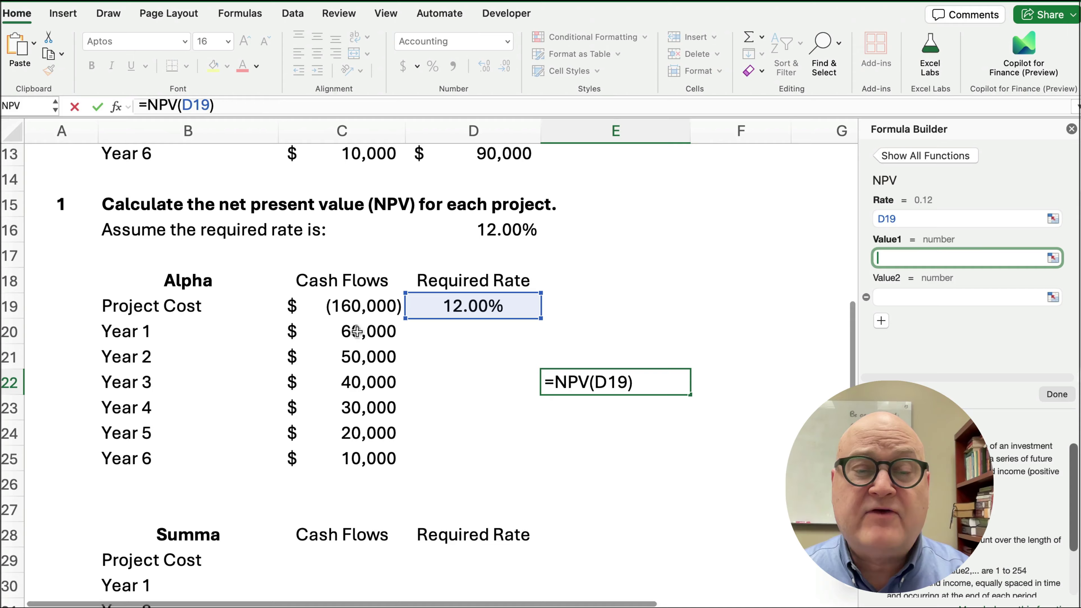
{"action": "left_click_drag", "start_coordinate": [357, 331], "coordinate": [354, 451]}
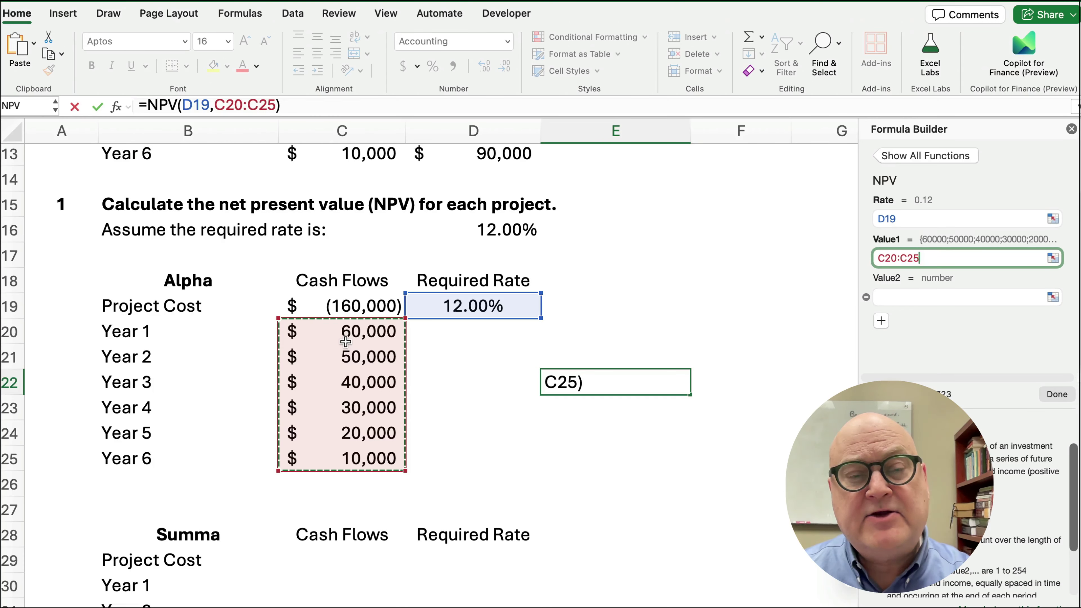
{"action": "left_click", "coordinate": [1057, 395]}
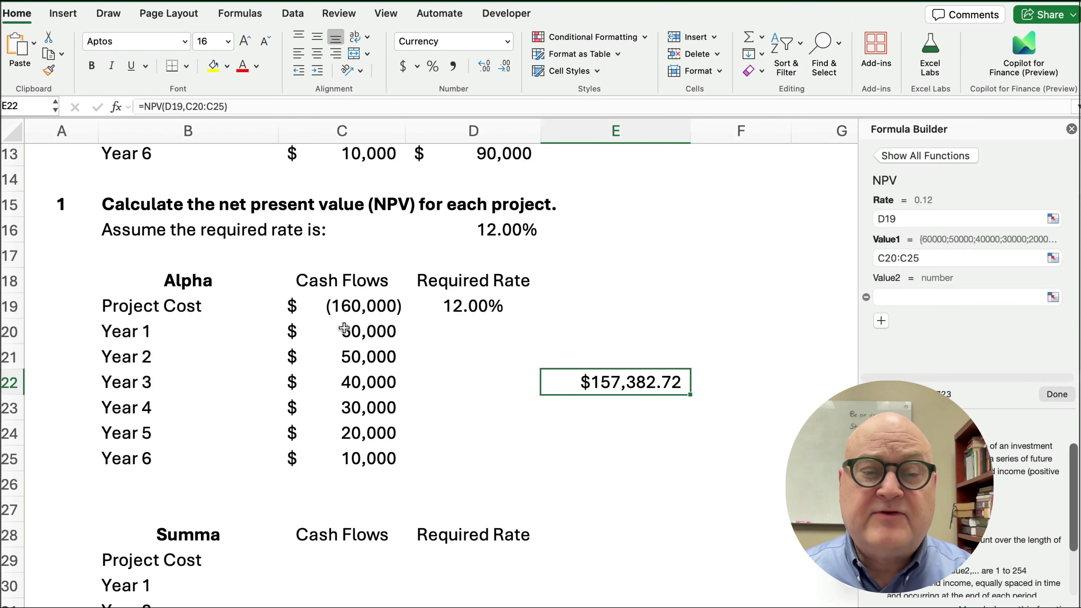
Step: Extend the NPV formula in E22 by adding Alpha's project cost, making it =NPV(D19,C20:C25)+C19
{"action": "left_click_drag", "start_coordinate": [344, 330], "coordinate": [353, 452]}
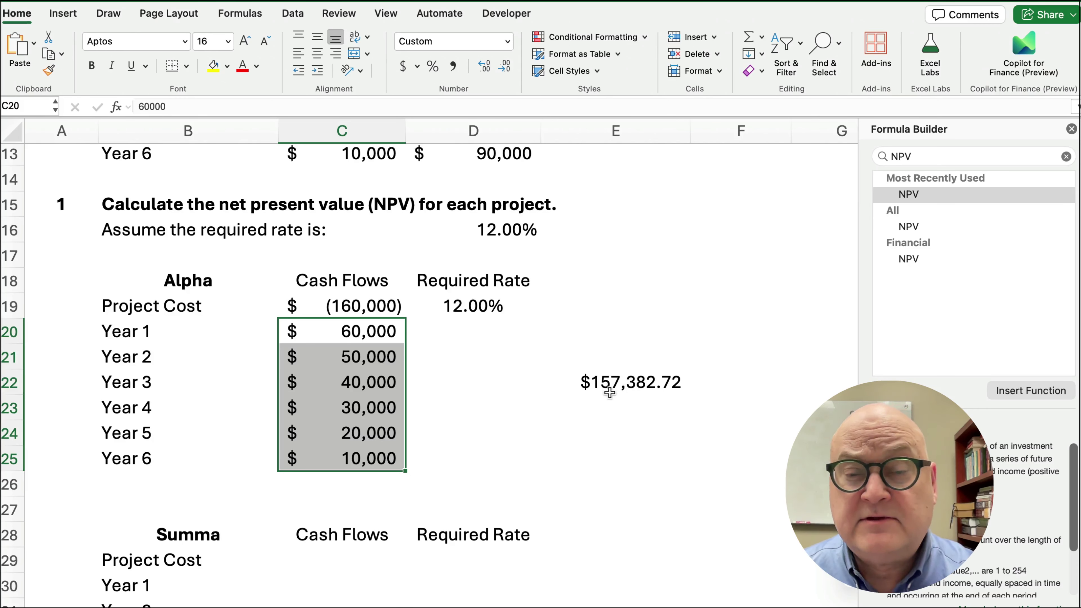
{"action": "left_click", "coordinate": [628, 391]}
{"action": "left_click", "coordinate": [250, 107]}
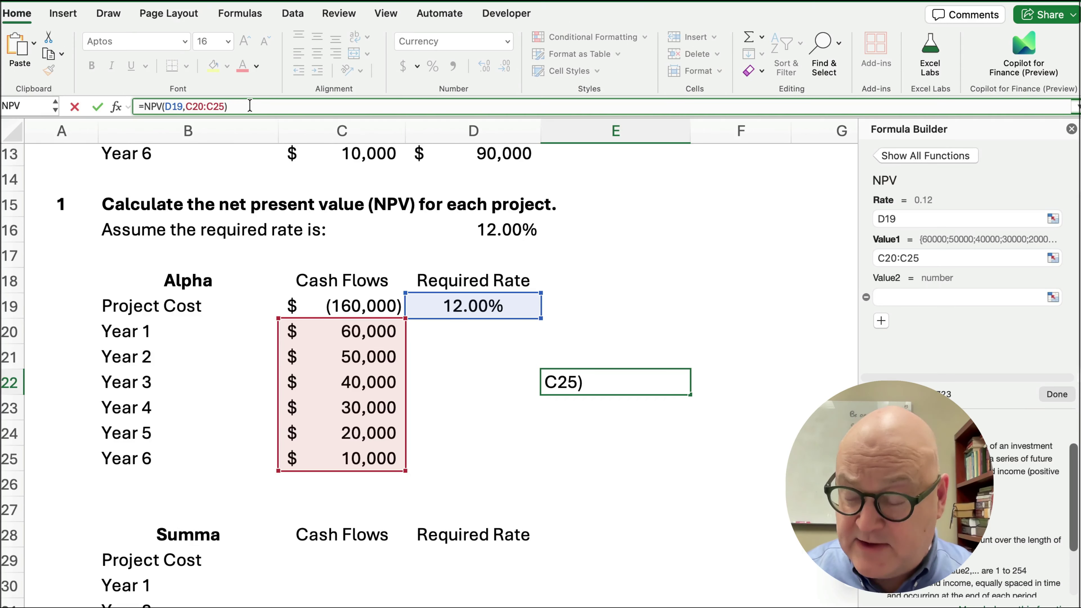
{"action": "type", "text": "+"}
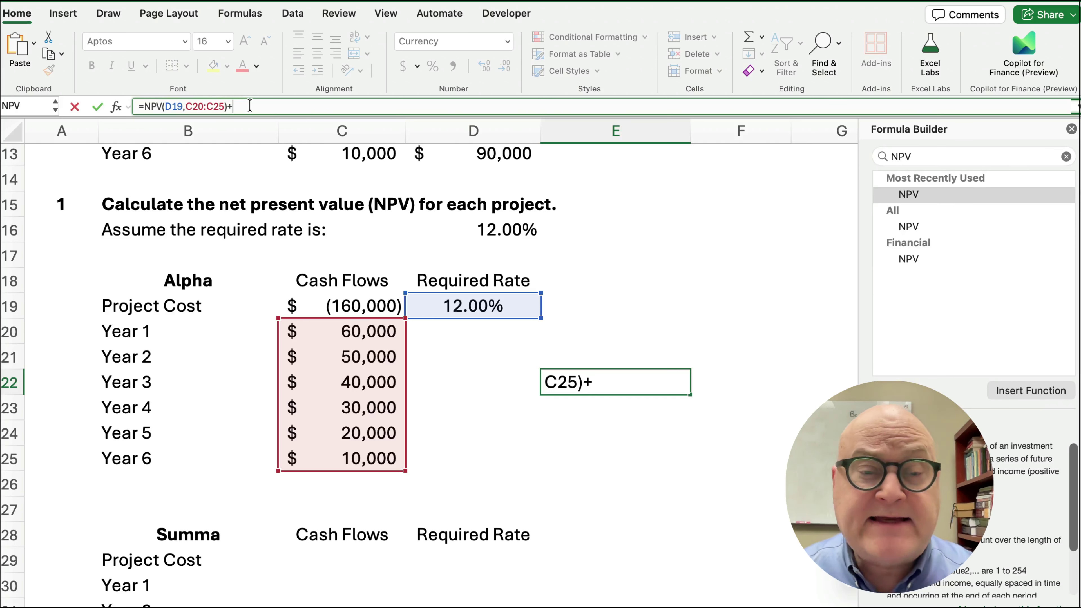
{"action": "left_click", "coordinate": [340, 300]}
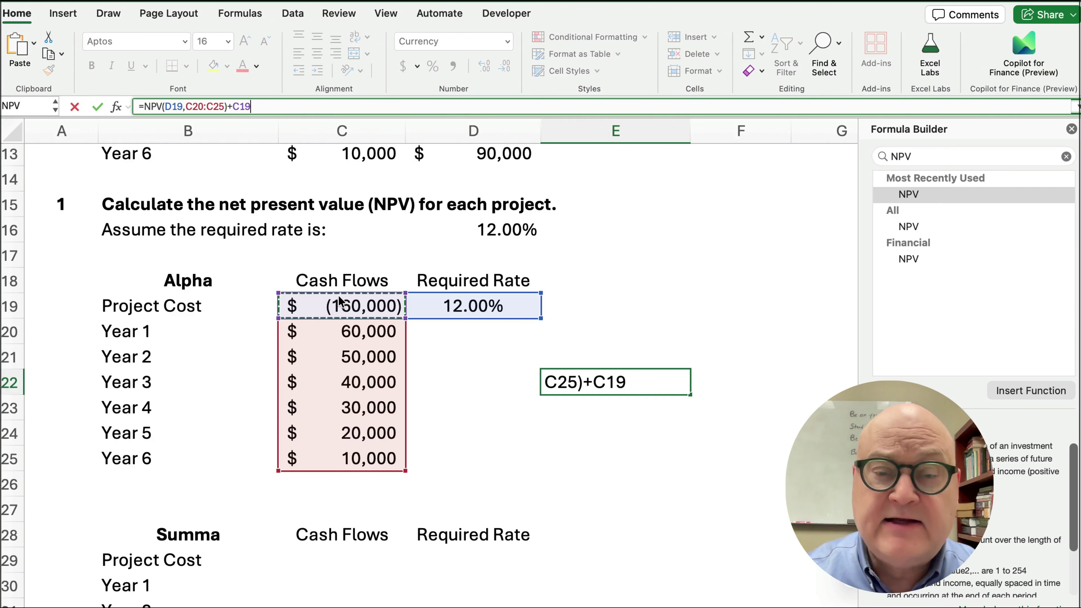
{"action": "key", "text": "Return"}
{"action": "key", "text": "Up"}
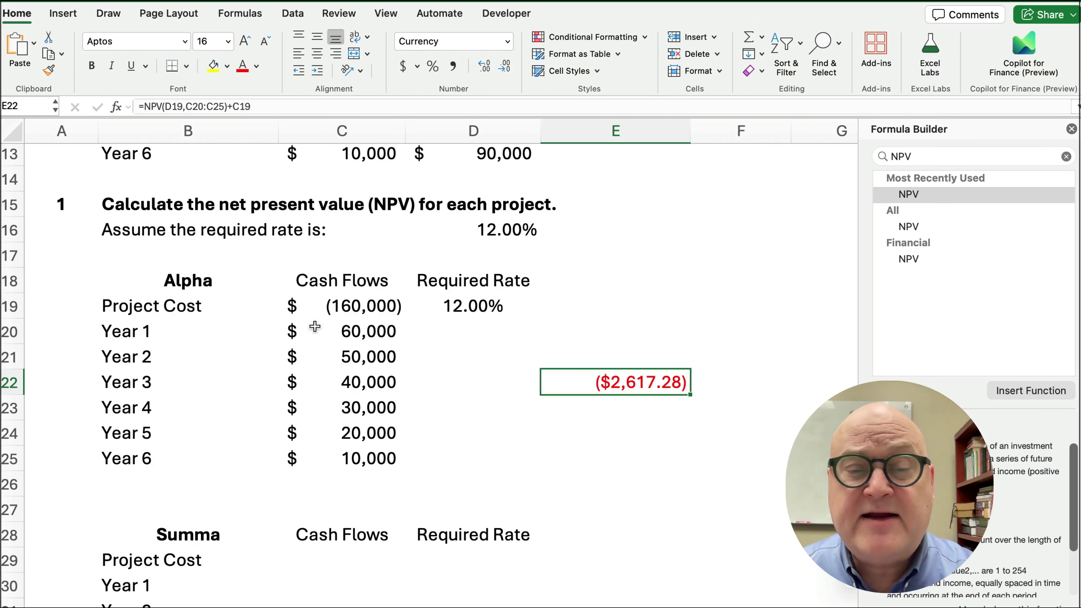
Step: Label Alpha's result by entering NPV in cell D22
{"action": "left_click", "coordinate": [498, 388]}
{"action": "type", "text": "NPV"}
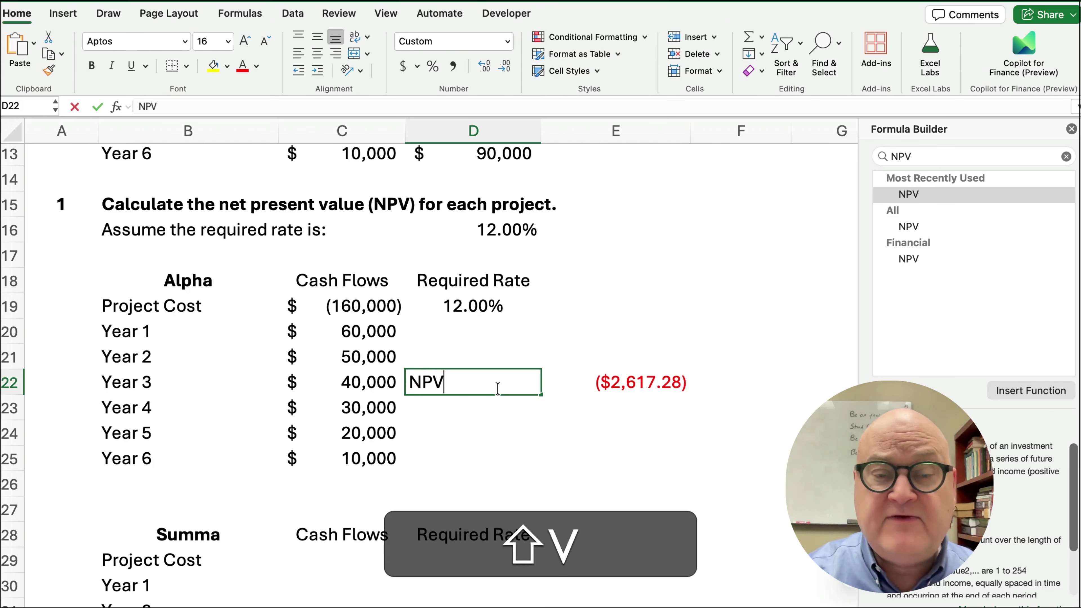
{"action": "key", "text": "Return"}
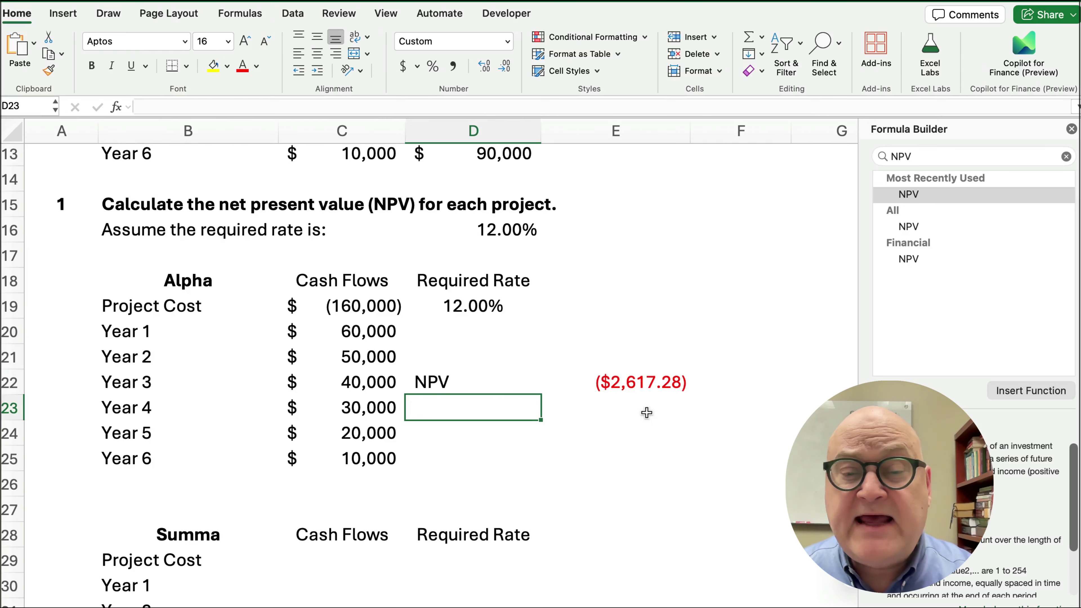
Step: Format Alpha's NPV in E22 to show no decimal places, and enter Reject beneath it in E23
{"action": "left_click", "coordinate": [646, 386]}
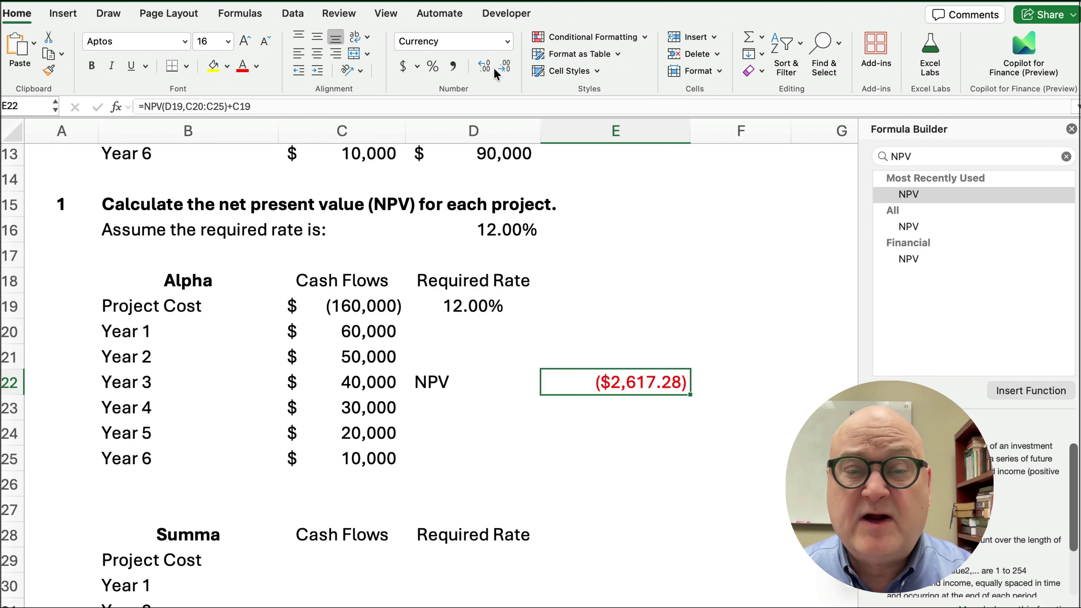
{"action": "left_click", "coordinate": [504, 67]}
{"action": "left_click", "coordinate": [503, 66]}
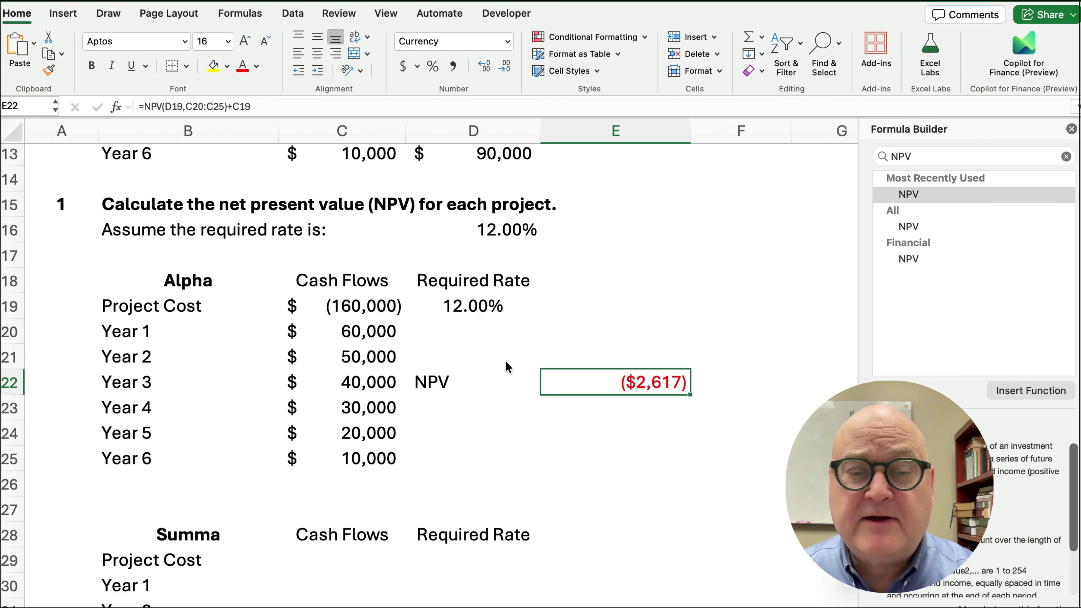
{"action": "left_click", "coordinate": [611, 409]}
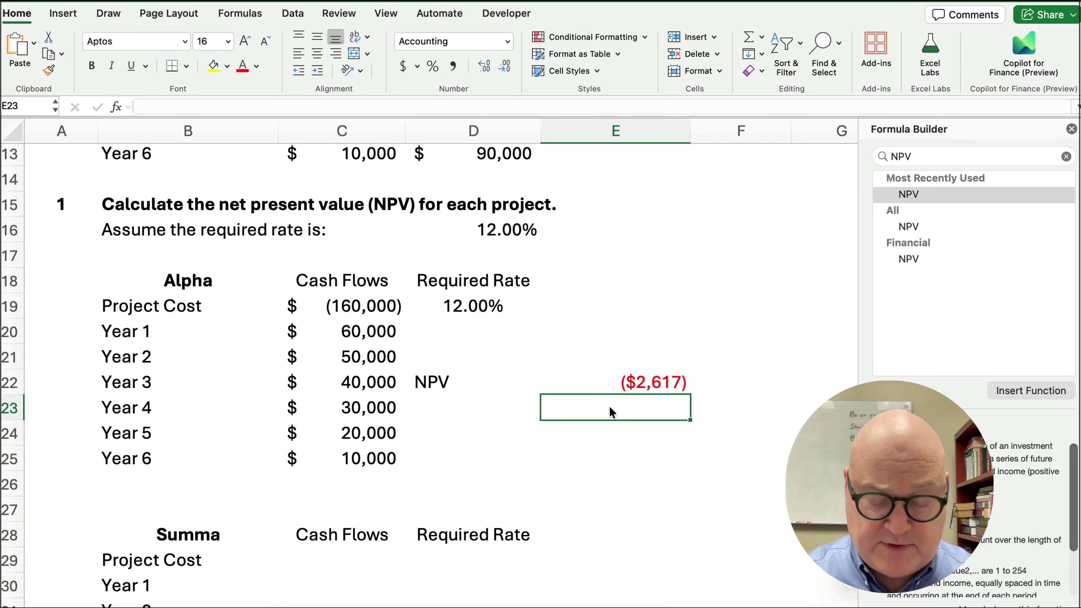
{"action": "type", "text": "R"}
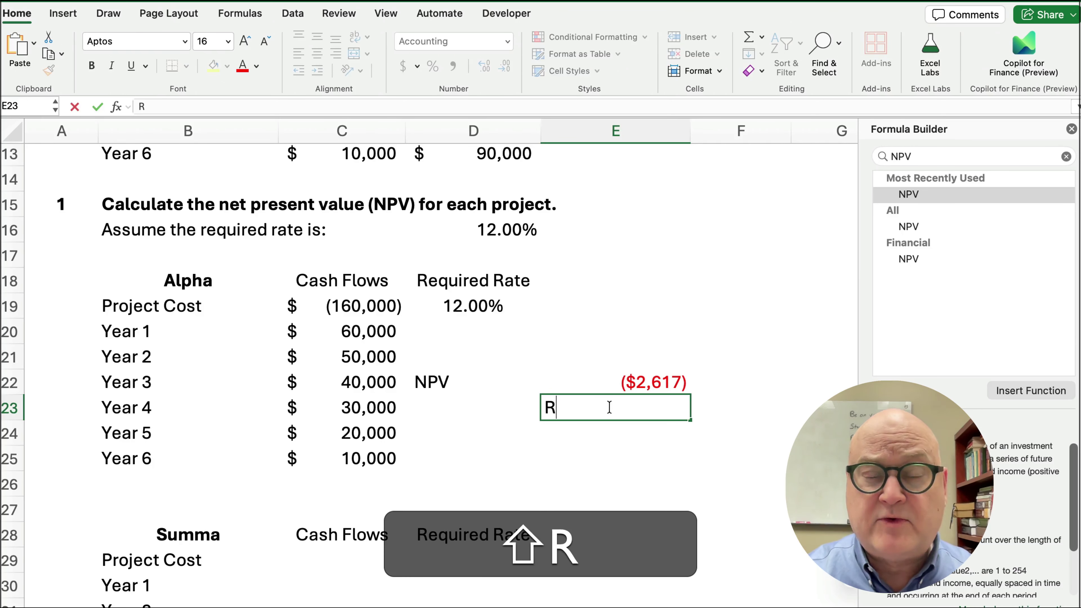
{"action": "type", "text": "eject"}
{"action": "key", "text": "Return"}
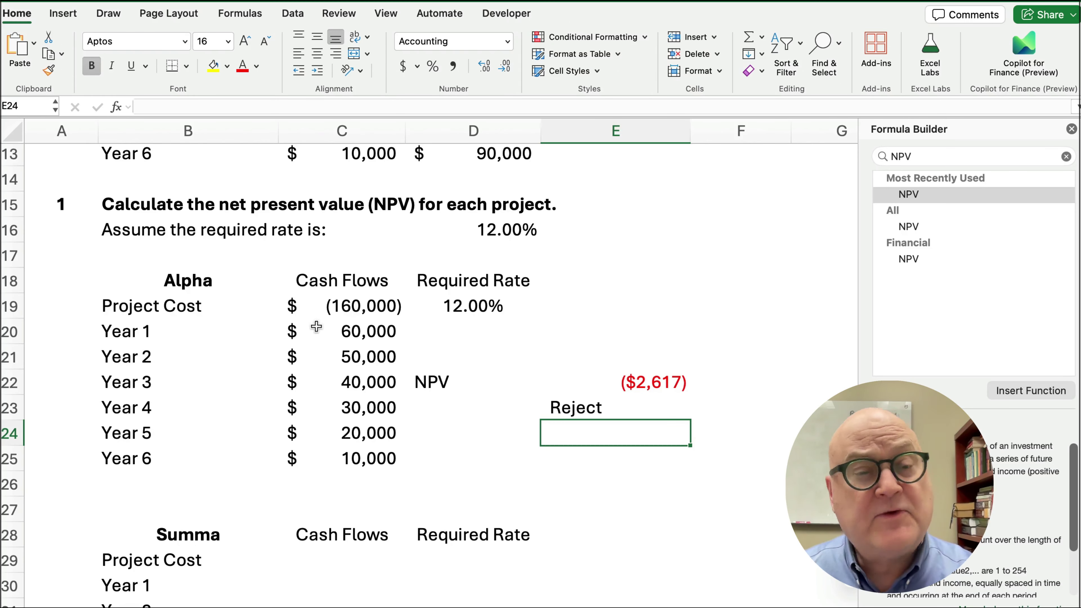
Step: Copy Summa's project cost and Year 1–6 cash flows from D7:D13 into the Summa Cash Flows column starting at C29
{"action": "scroll", "coordinate": [323, 324], "scroll_direction": "up", "scroll_amount": 5}
{"action": "left_click_drag", "start_coordinate": [476, 238], "coordinate": [504, 383]}
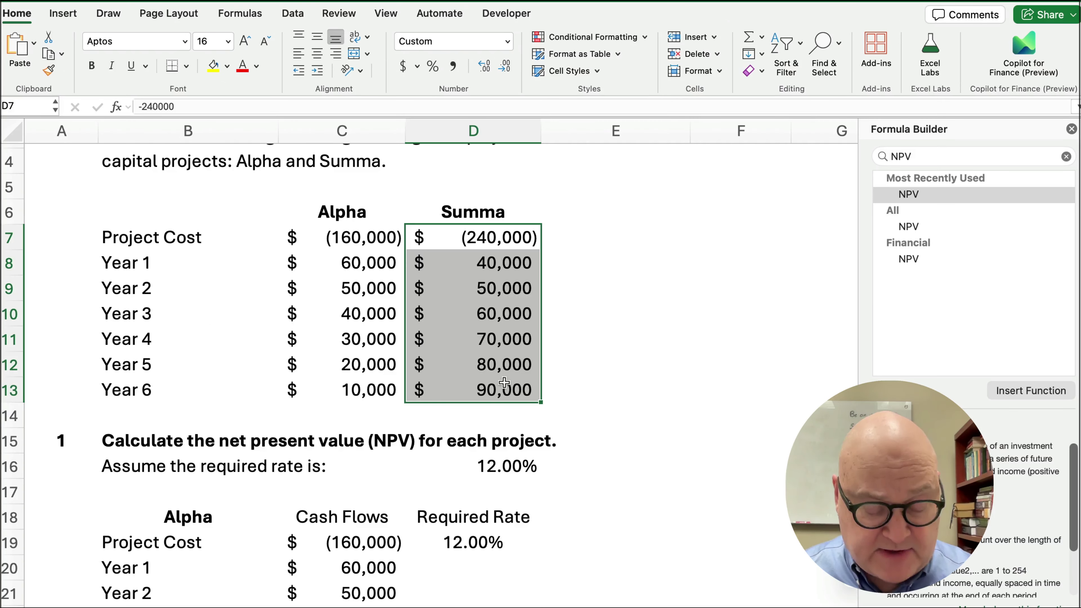
{"action": "key", "text": "super+c"}
{"action": "scroll", "coordinate": [414, 404], "scroll_direction": "down", "scroll_amount": 10}
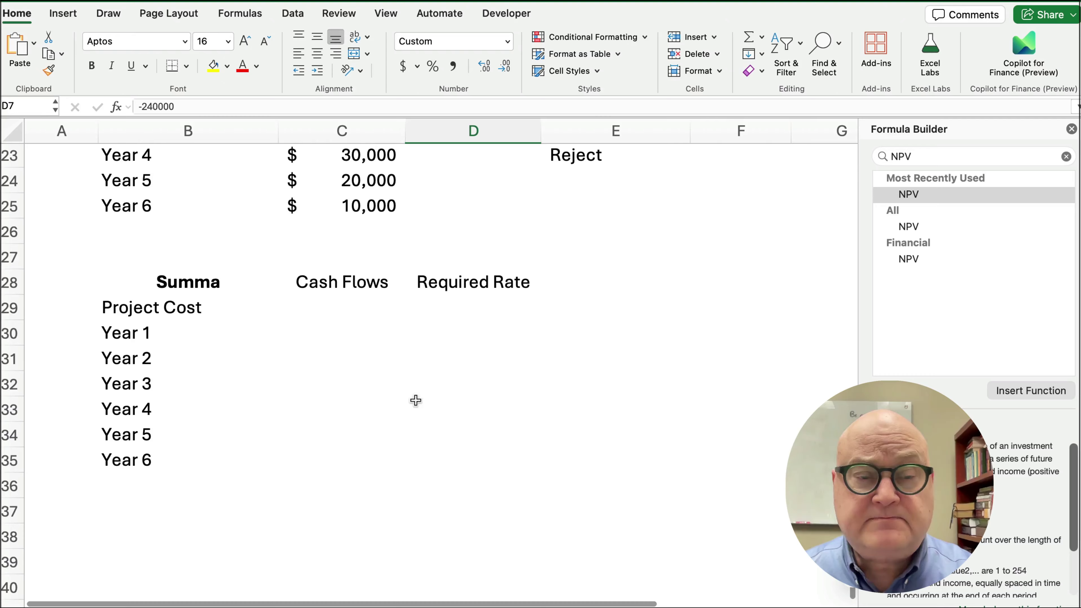
{"action": "left_click", "coordinate": [318, 316]}
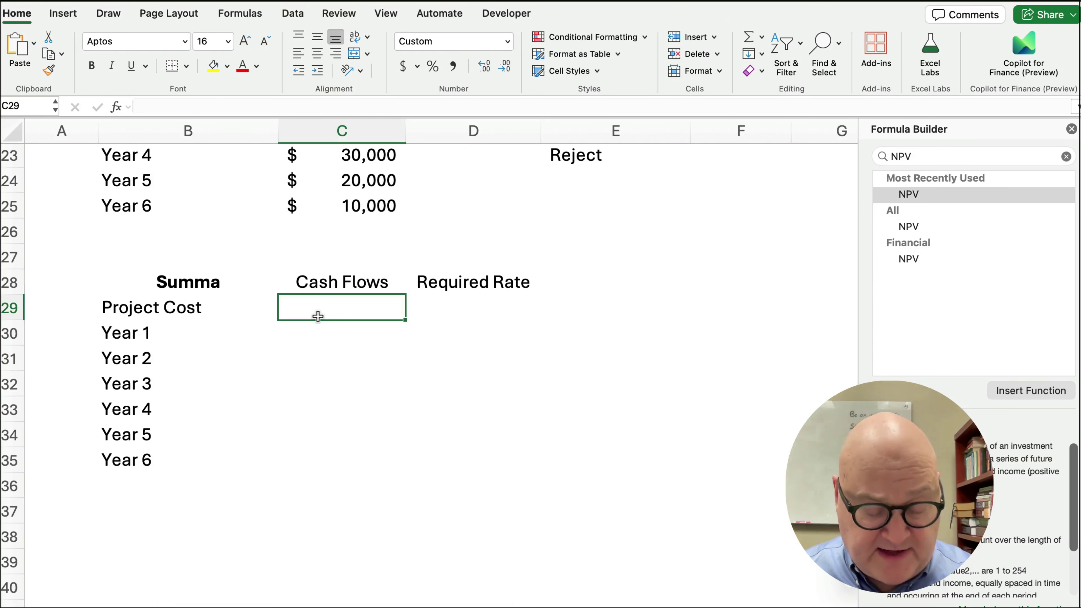
{"action": "key", "text": "super+v"}
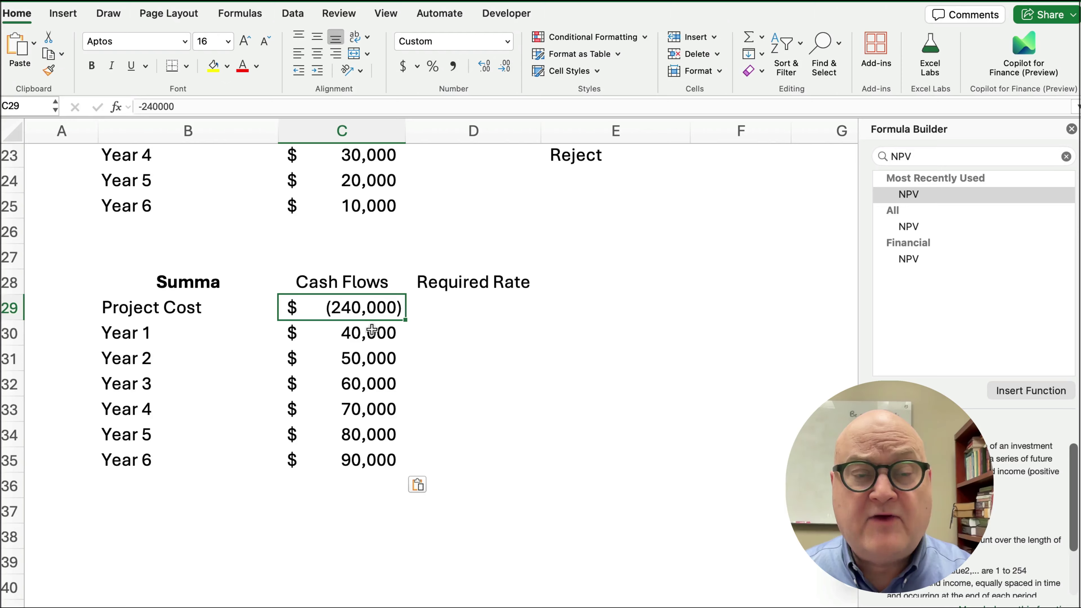
Step: Link Summa's required rate in D29 to Alpha's required rate with =D19
{"action": "left_click_drag", "start_coordinate": [375, 333], "coordinate": [378, 460]}
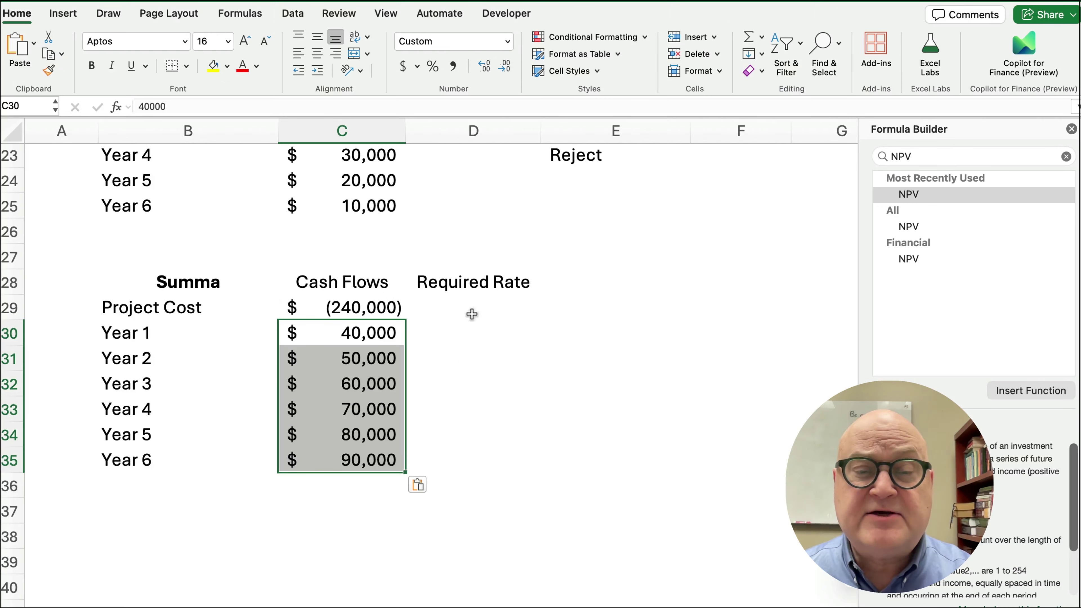
{"action": "left_click", "coordinate": [472, 314]}
{"action": "type", "text": "="}
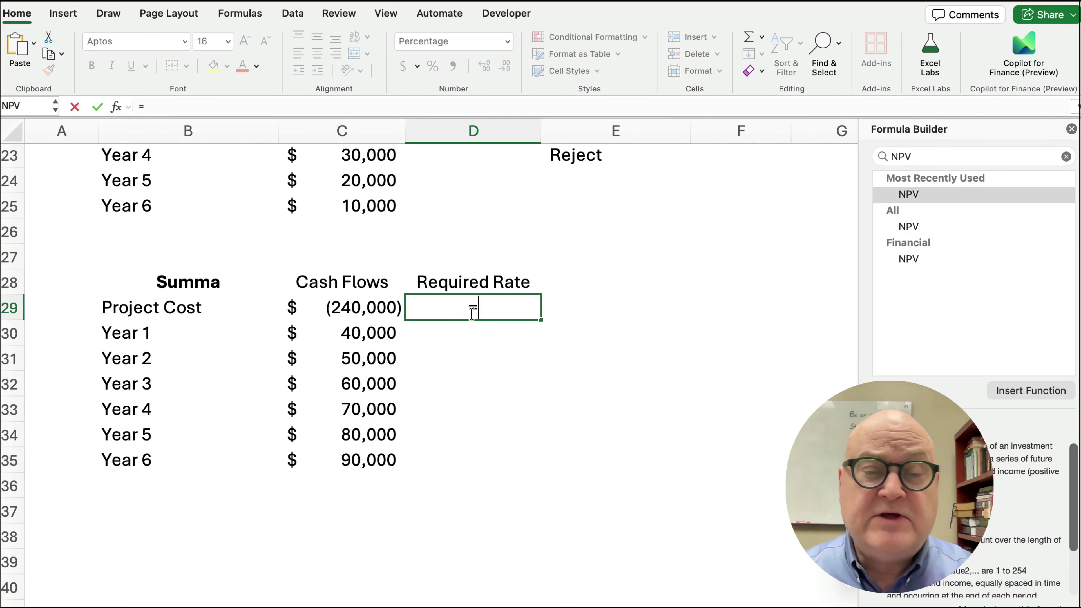
{"action": "scroll", "coordinate": [500, 326], "scroll_direction": "up", "scroll_amount": 5}
{"action": "left_click", "coordinate": [470, 255]}
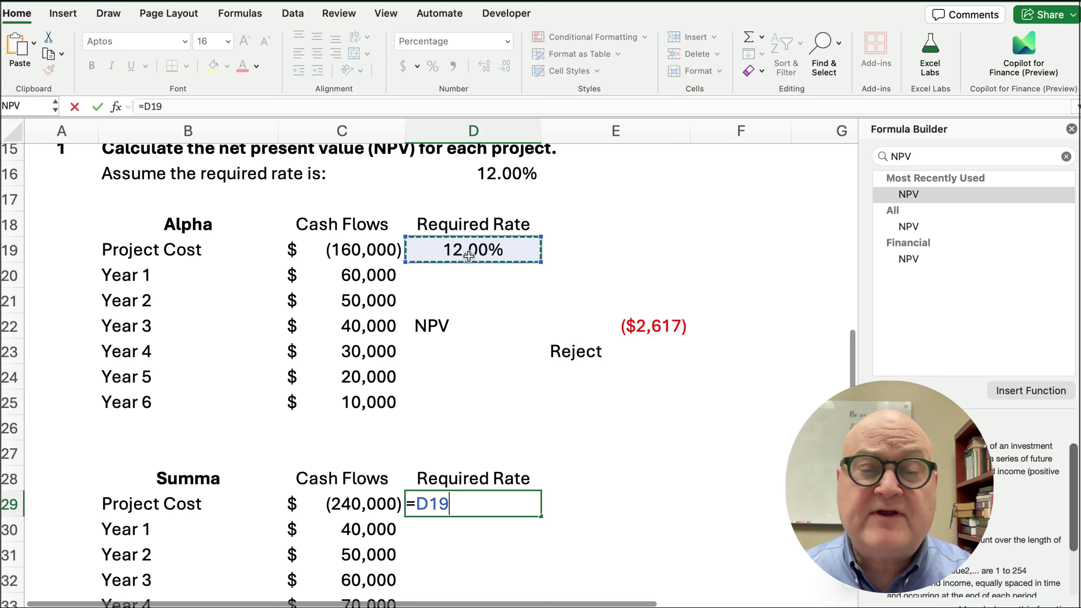
{"action": "key", "text": "Return"}
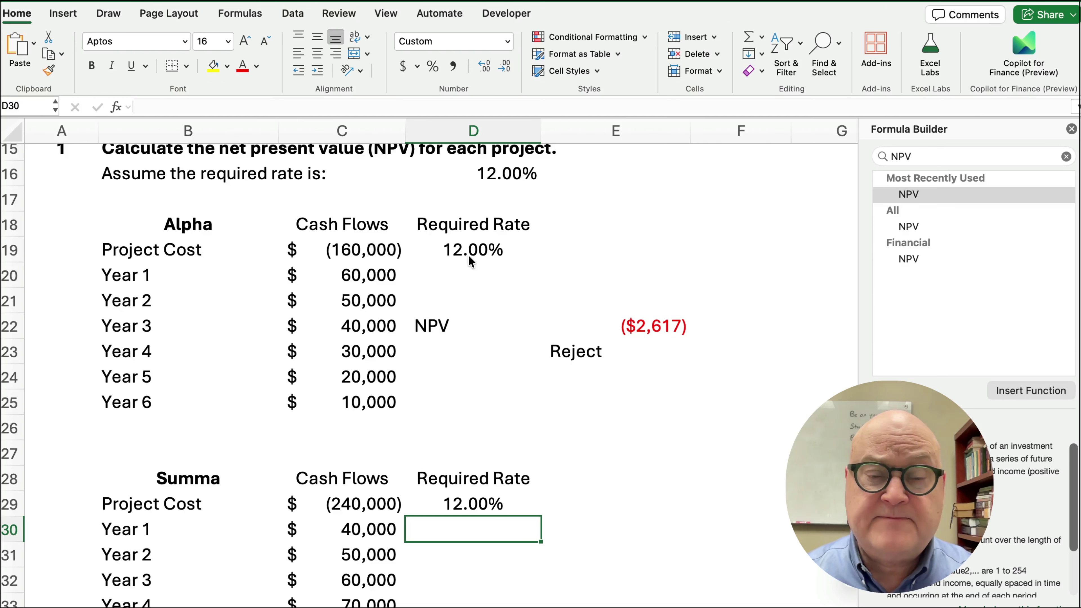
Step: Enter the label NPV in D32 for the Summa project and select the adjacent cell E32
{"action": "scroll", "coordinate": [490, 354], "scroll_direction": "down", "scroll_amount": 3}
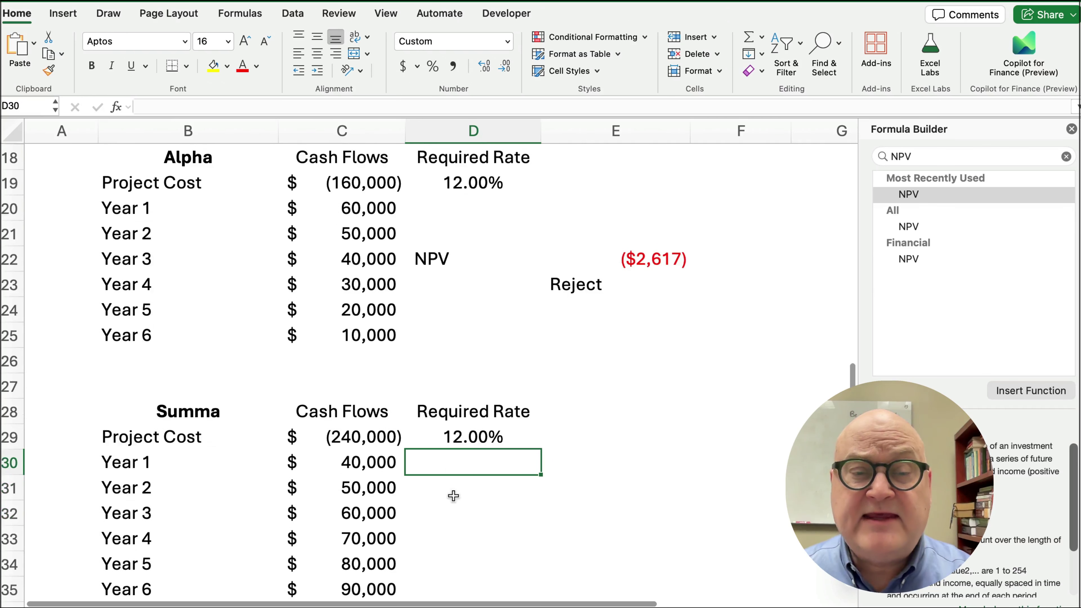
{"action": "left_click", "coordinate": [450, 534]}
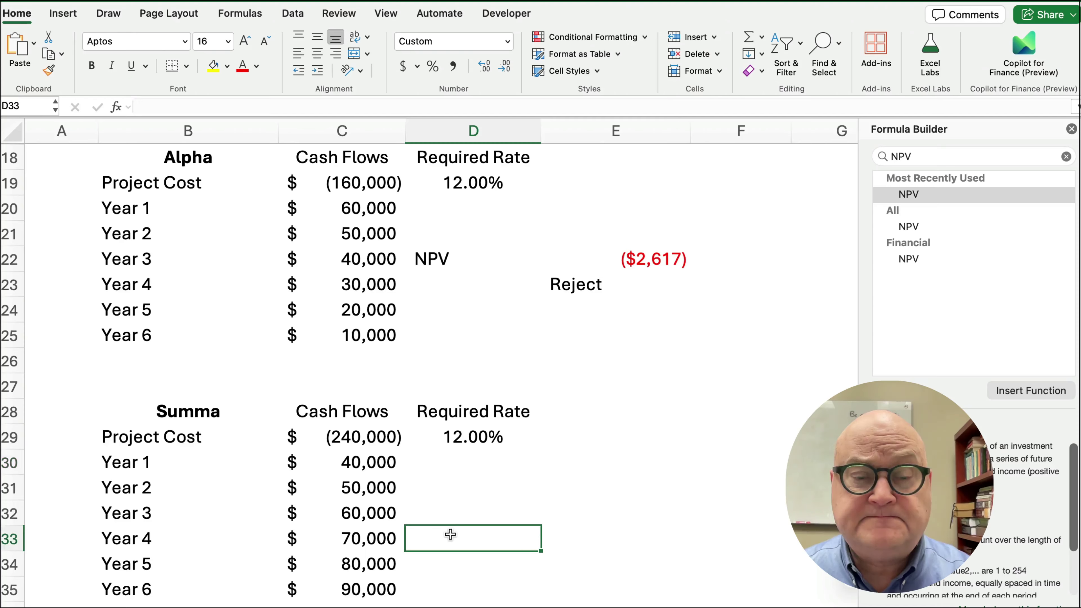
{"action": "left_click", "coordinate": [451, 513]}
{"action": "type", "text": "npv"}
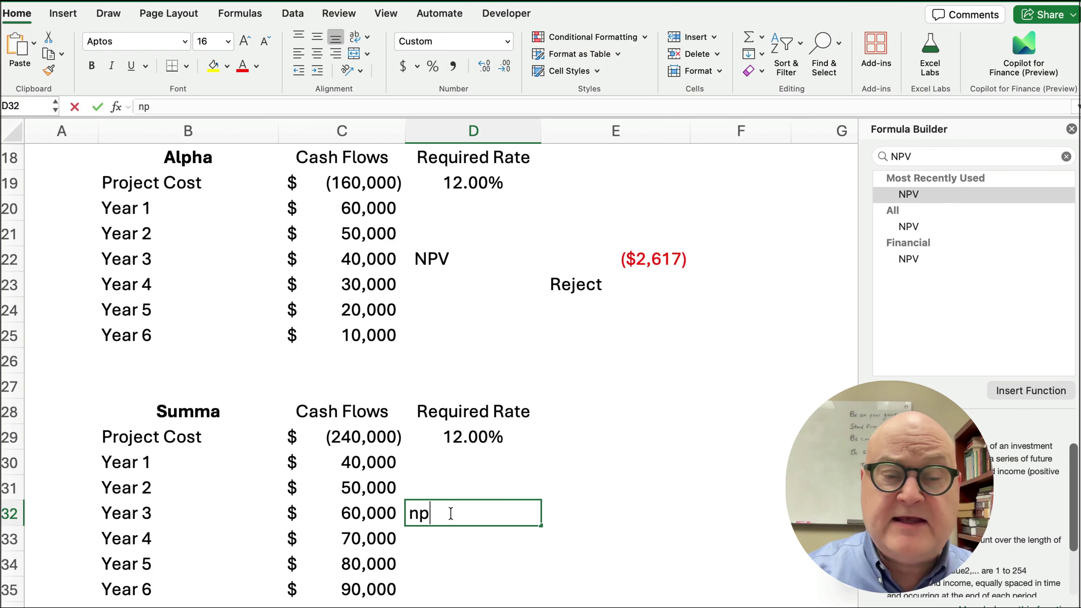
{"action": "key", "text": "Return"}
{"action": "left_click", "coordinate": [451, 513]}
{"action": "key", "text": "Right"}
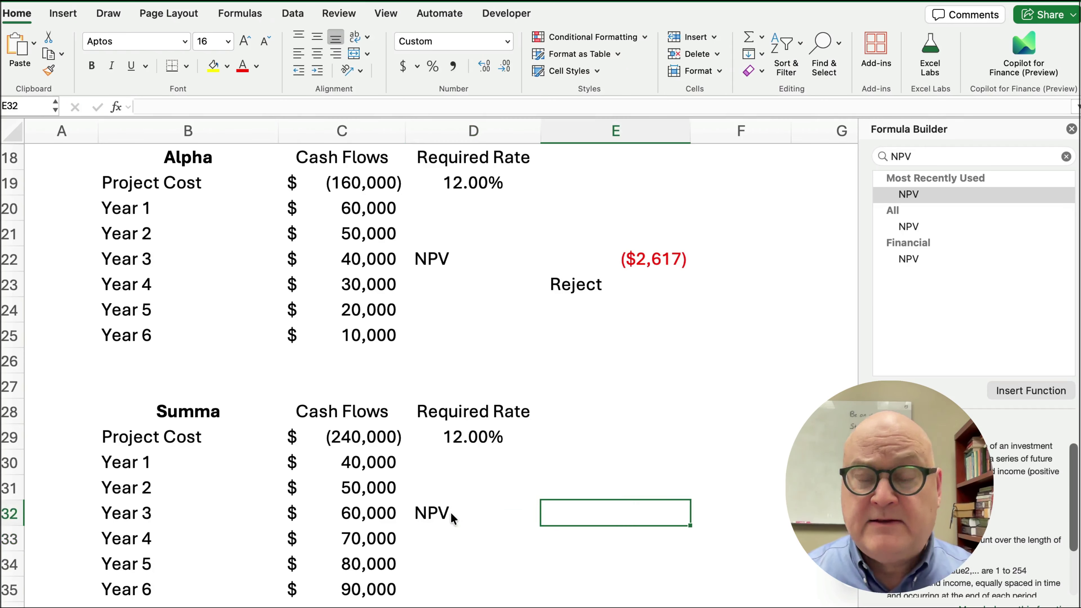
Step: Insert the NPV function in E32 with D29 as the rate and Summa's Year 1–6 cash flows C30:C35 as Value1
{"action": "scroll", "coordinate": [652, 433], "scroll_direction": "down", "scroll_amount": 3}
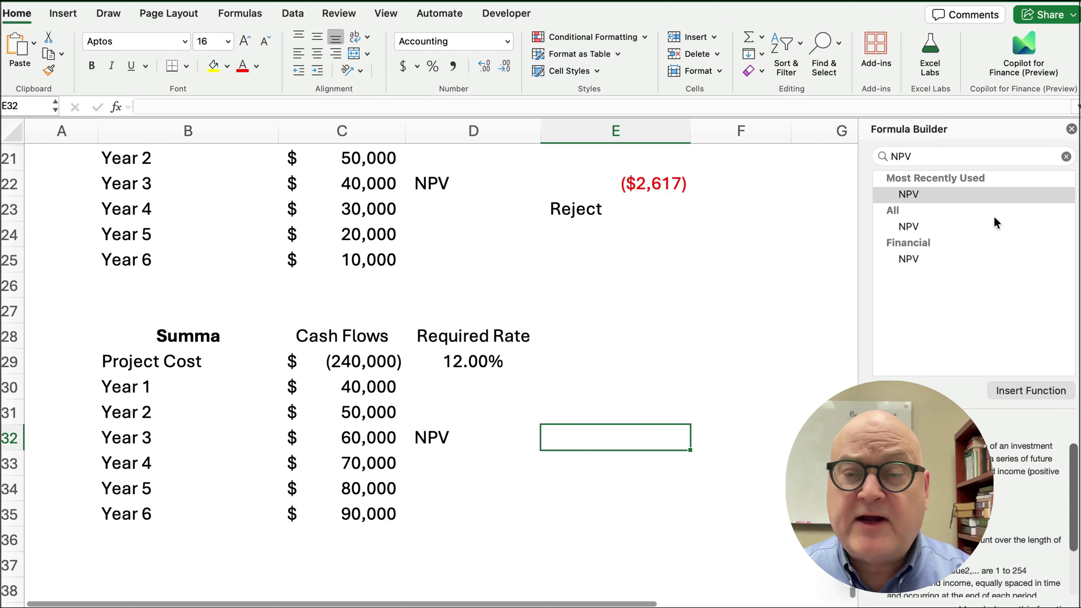
{"action": "left_click", "coordinate": [906, 194]}
{"action": "double_click", "coordinate": [906, 194]}
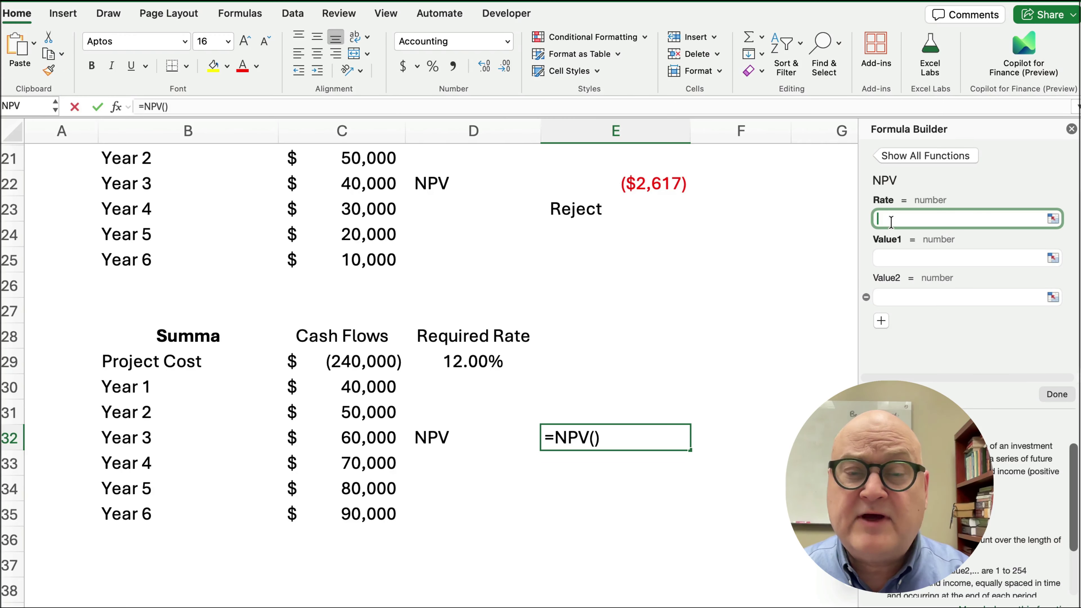
{"action": "left_click", "coordinate": [480, 362]}
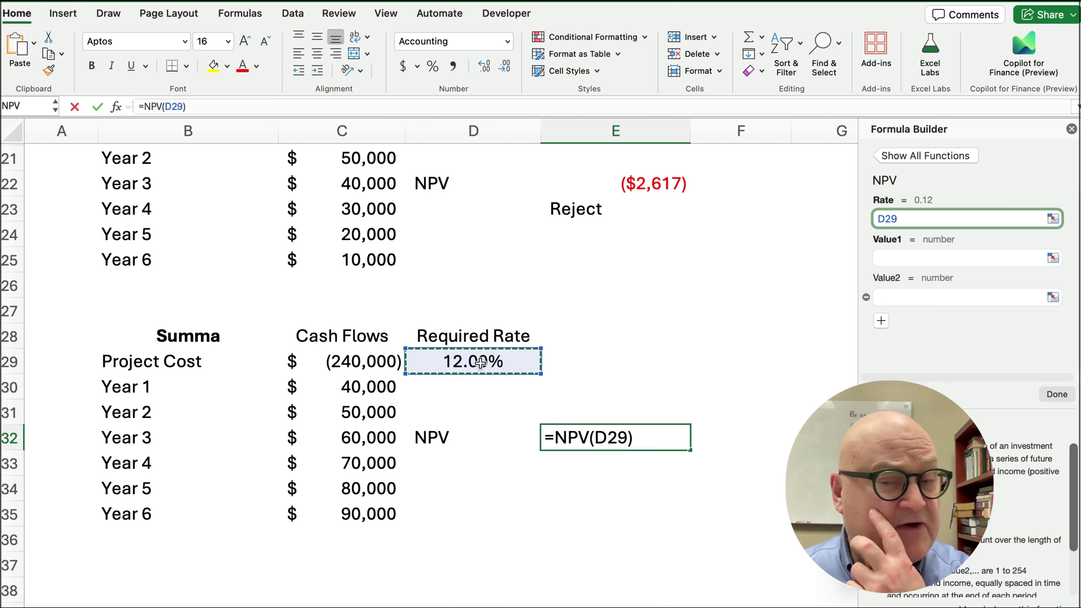
{"action": "left_click", "coordinate": [883, 258]}
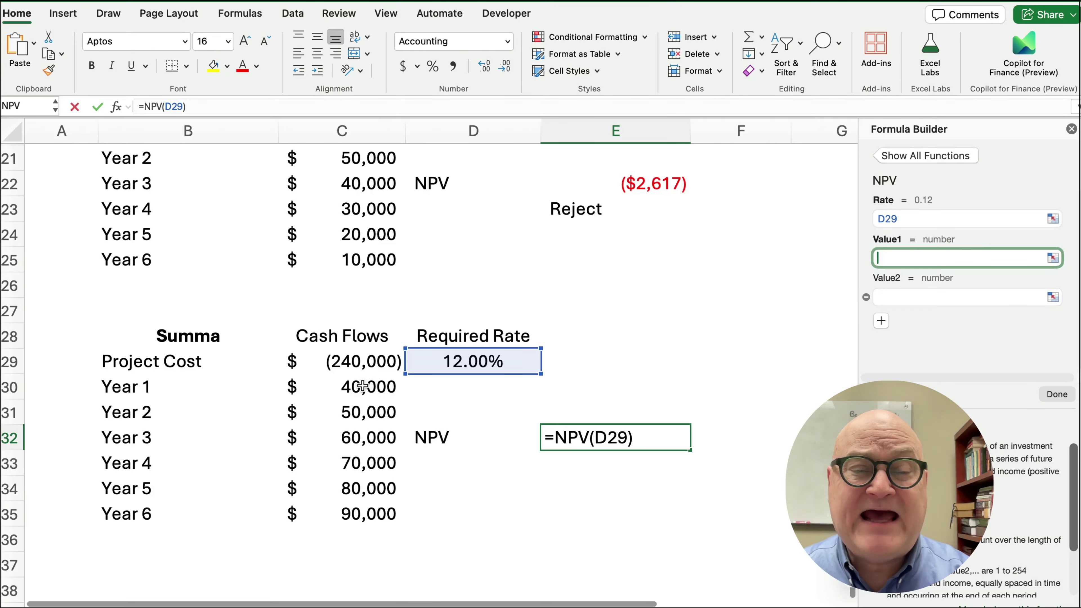
{"action": "left_click_drag", "start_coordinate": [362, 386], "coordinate": [353, 509]}
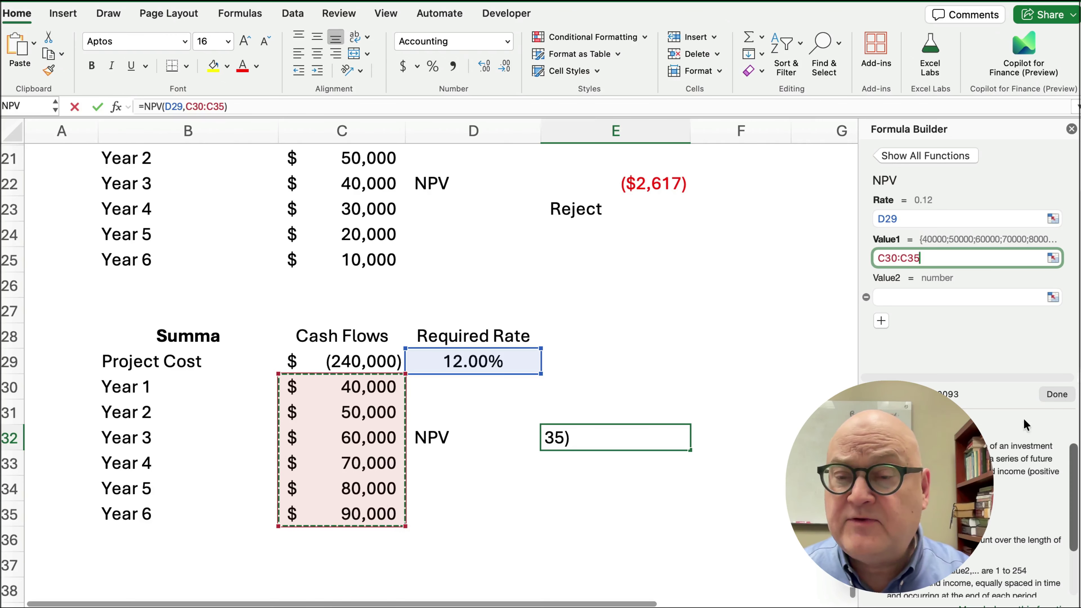
{"action": "left_click", "coordinate": [1056, 393]}
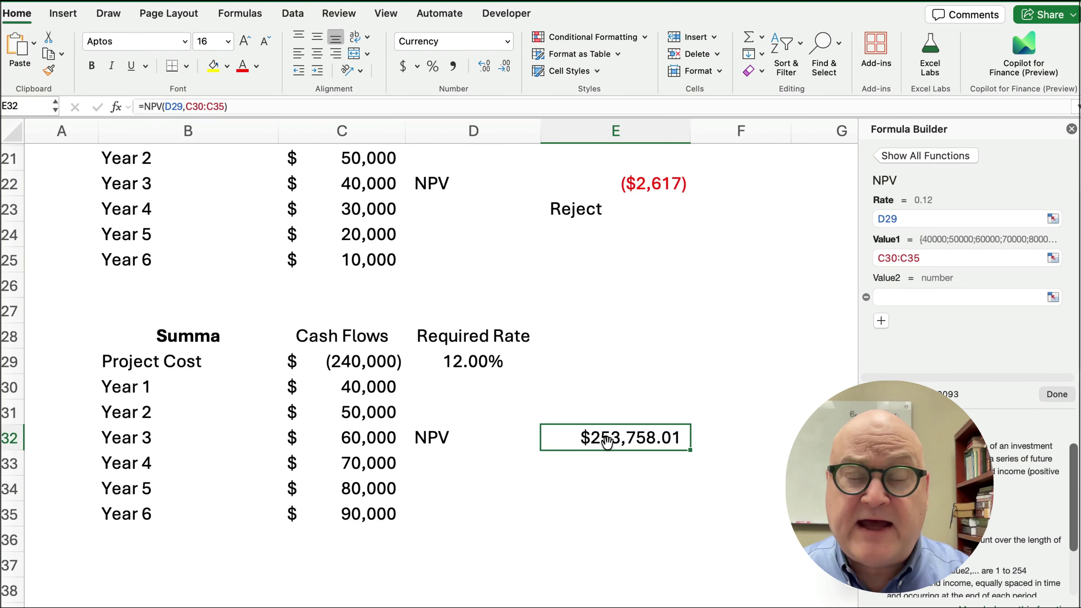
Step: Extend the NPV formula in E32 by adding Summa's project cost, making it =NPV(D29,C30:C35)+C29
{"action": "left_click", "coordinate": [234, 110]}
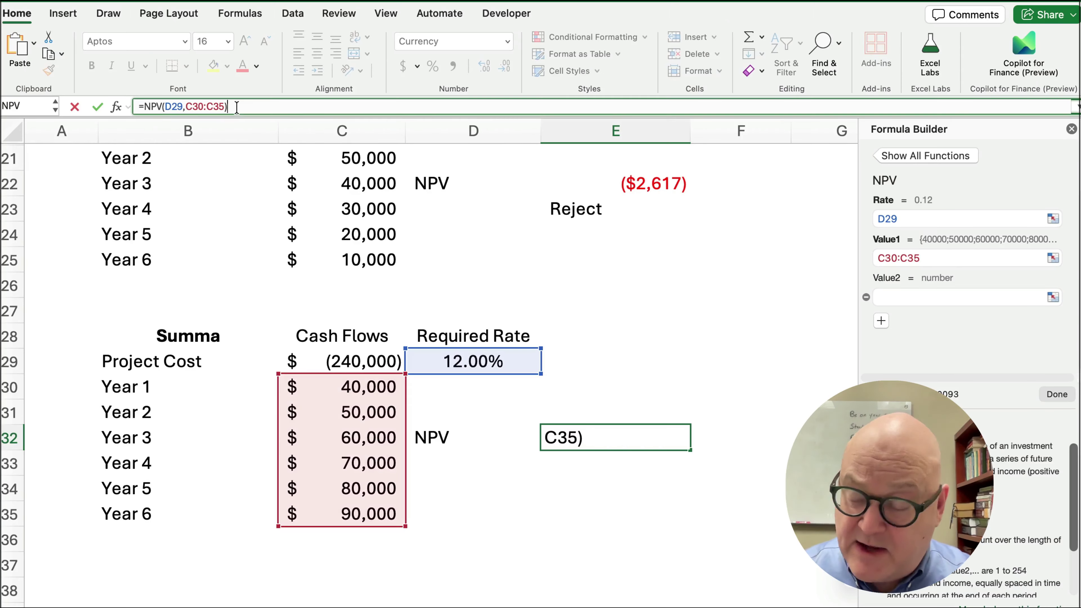
{"action": "type", "text": "+"}
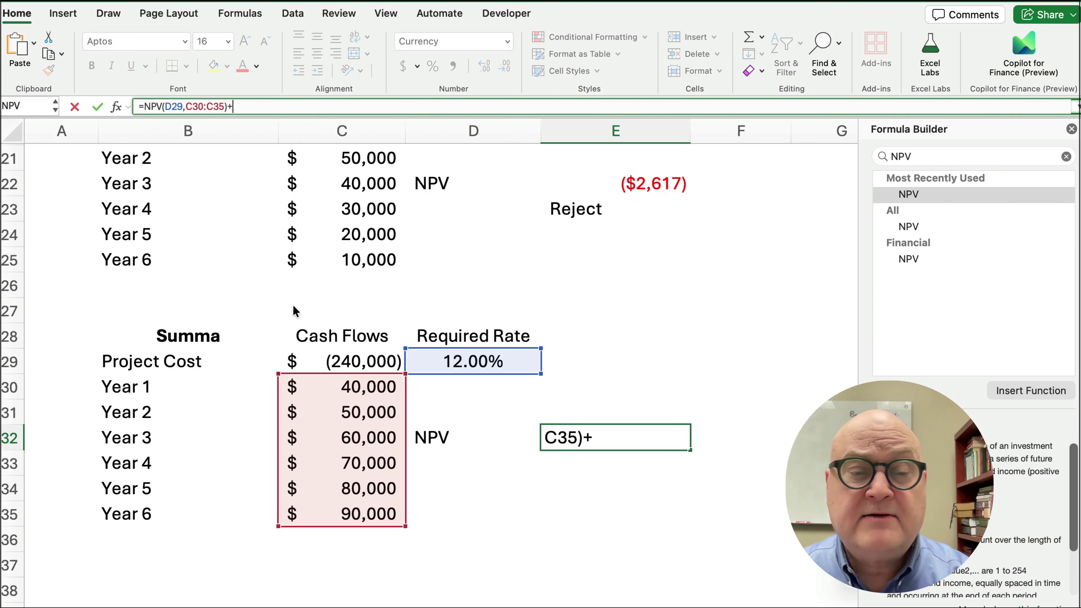
{"action": "left_click", "coordinate": [355, 361]}
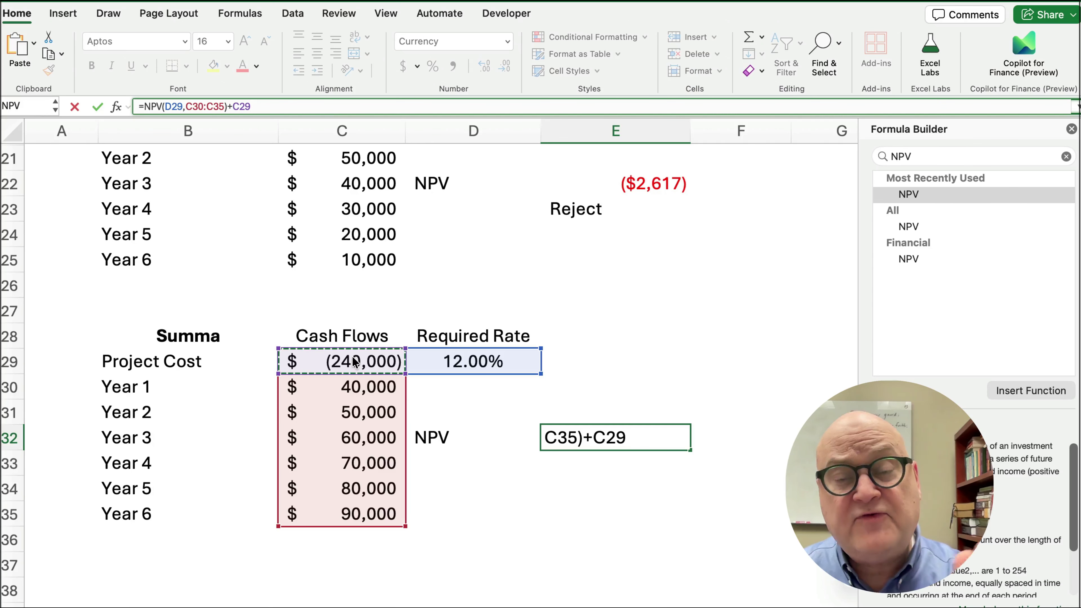
{"action": "key", "text": "Return"}
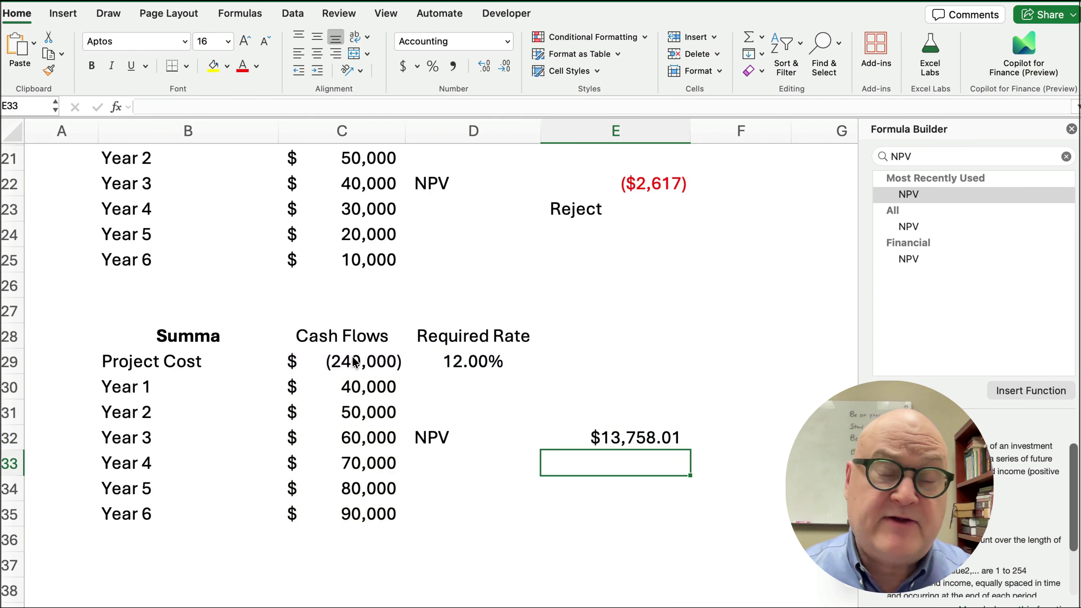
Step: Format Summa's NPV in E32 to show no decimal places, and enter Accept beneath it in E33
{"action": "left_click", "coordinate": [615, 442]}
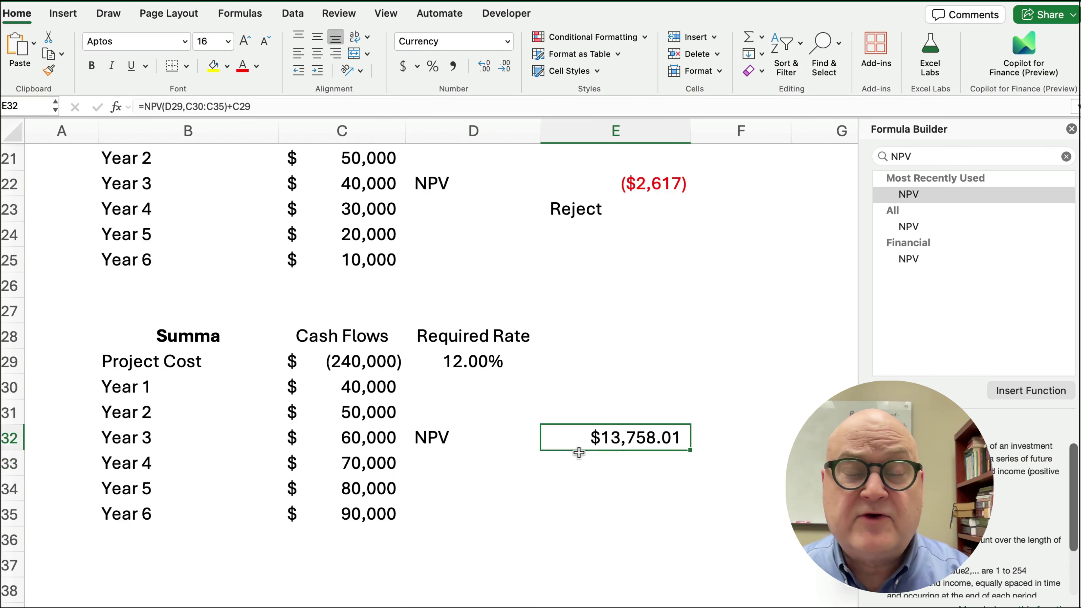
{"action": "left_click", "coordinate": [503, 64]}
{"action": "left_click", "coordinate": [503, 64]}
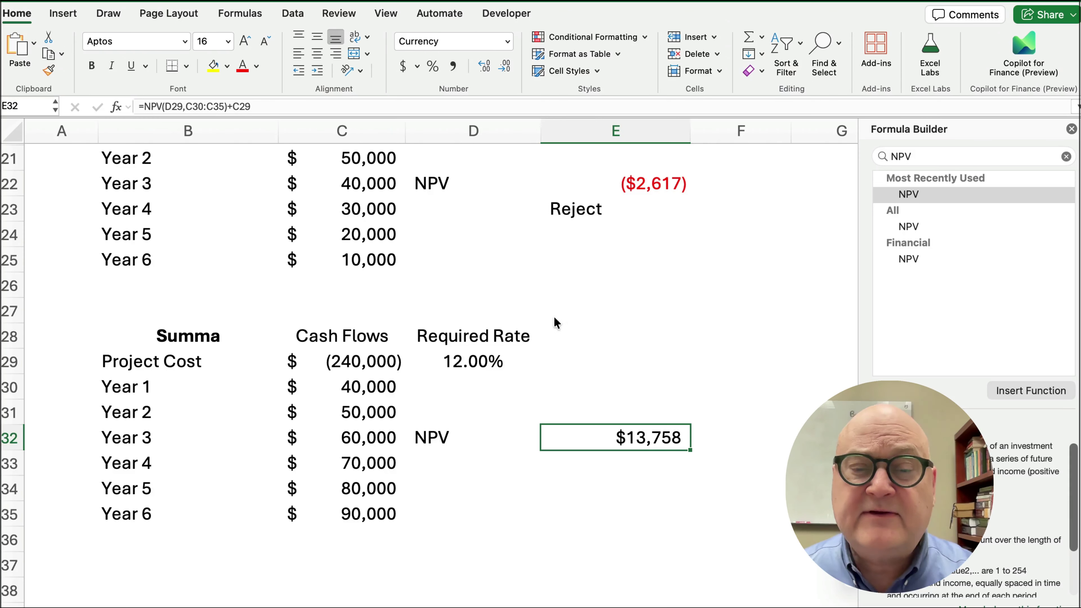
{"action": "left_click", "coordinate": [581, 468]}
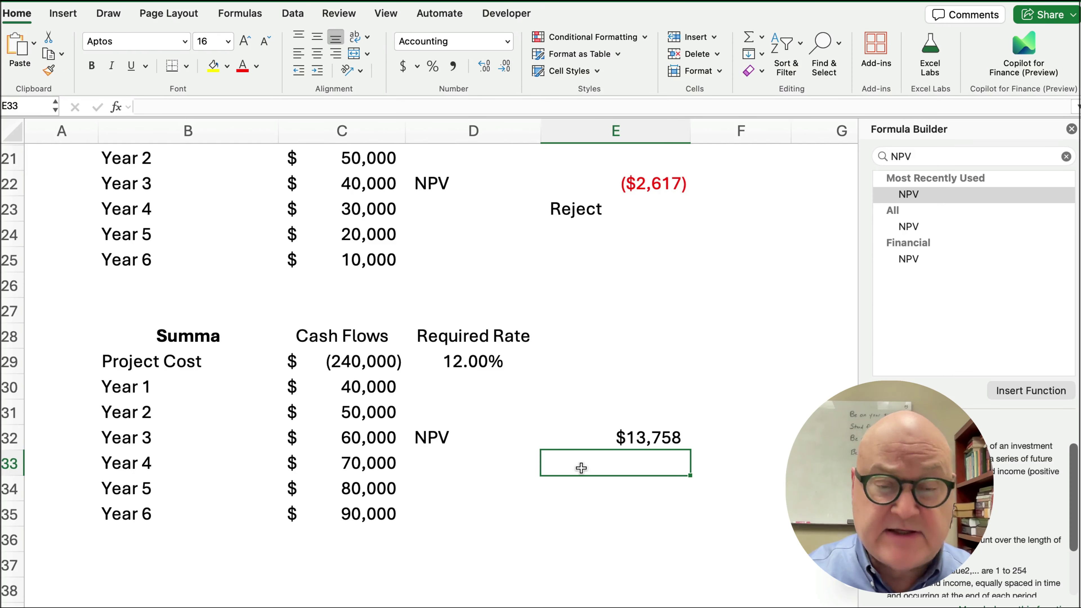
{"action": "type", "text": "Accept"}
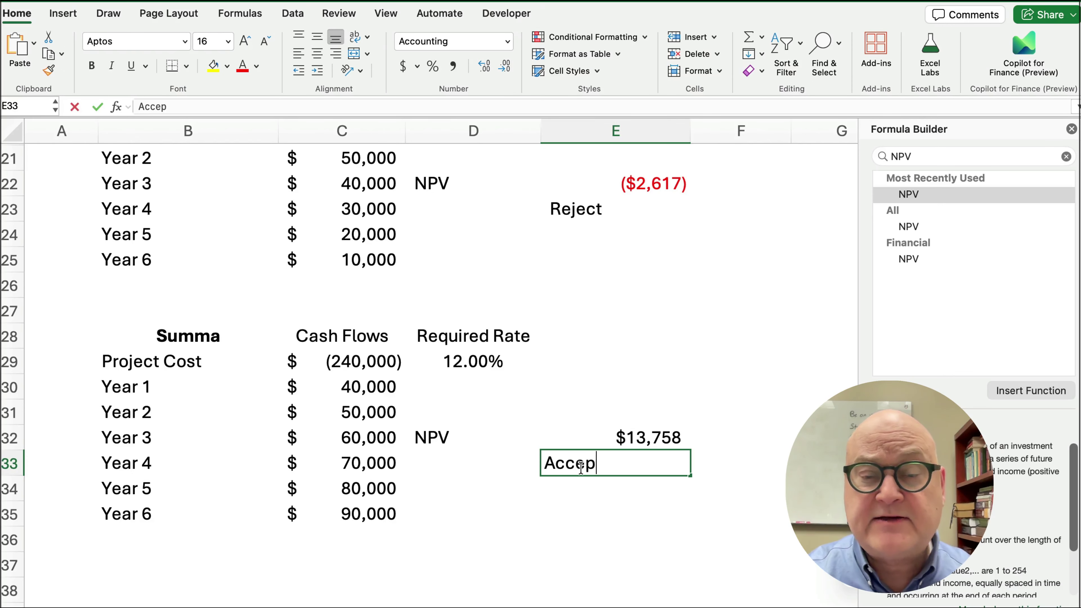
{"action": "key", "text": "Return"}
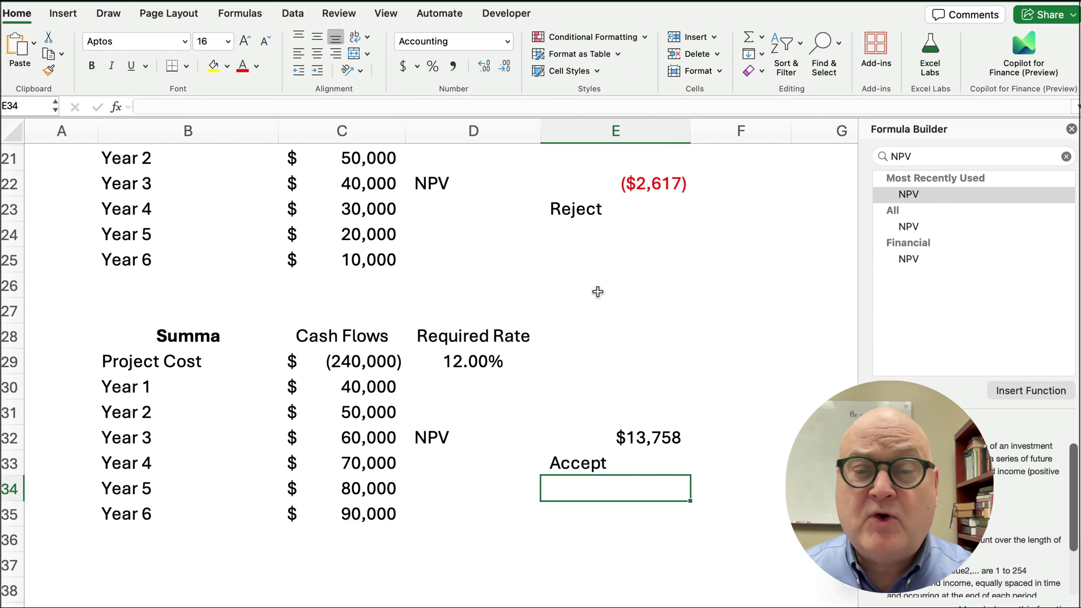
Step: Set the assumed required rate in D16 to 10%
{"action": "scroll", "coordinate": [596, 294], "scroll_direction": "up", "scroll_amount": 4}
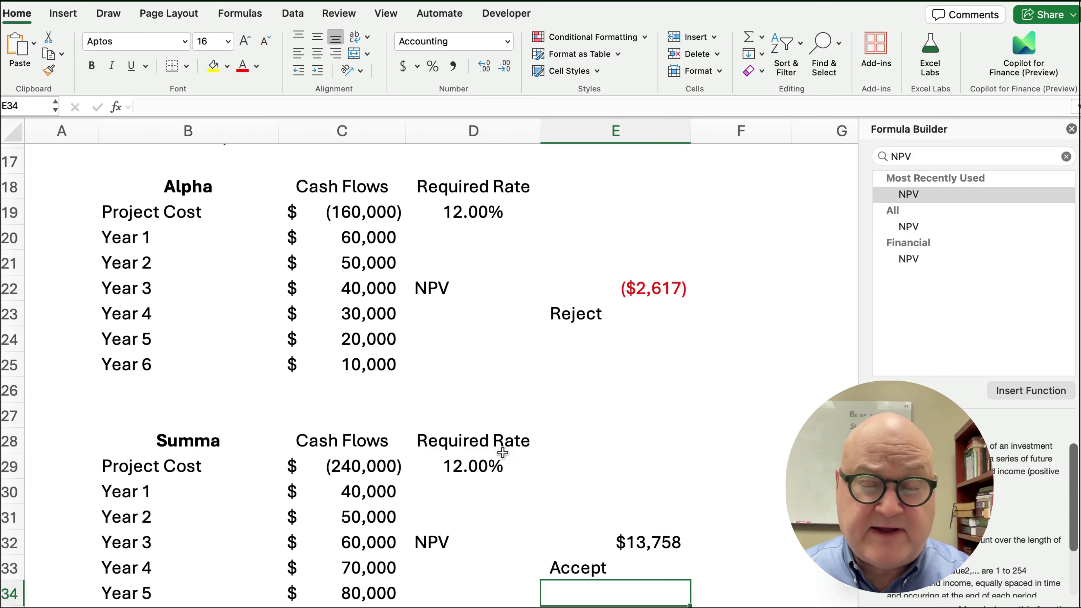
{"action": "scroll", "coordinate": [502, 453], "scroll_direction": "up", "scroll_amount": 1}
{"action": "scroll", "coordinate": [484, 440], "scroll_direction": "up", "scroll_amount": 8}
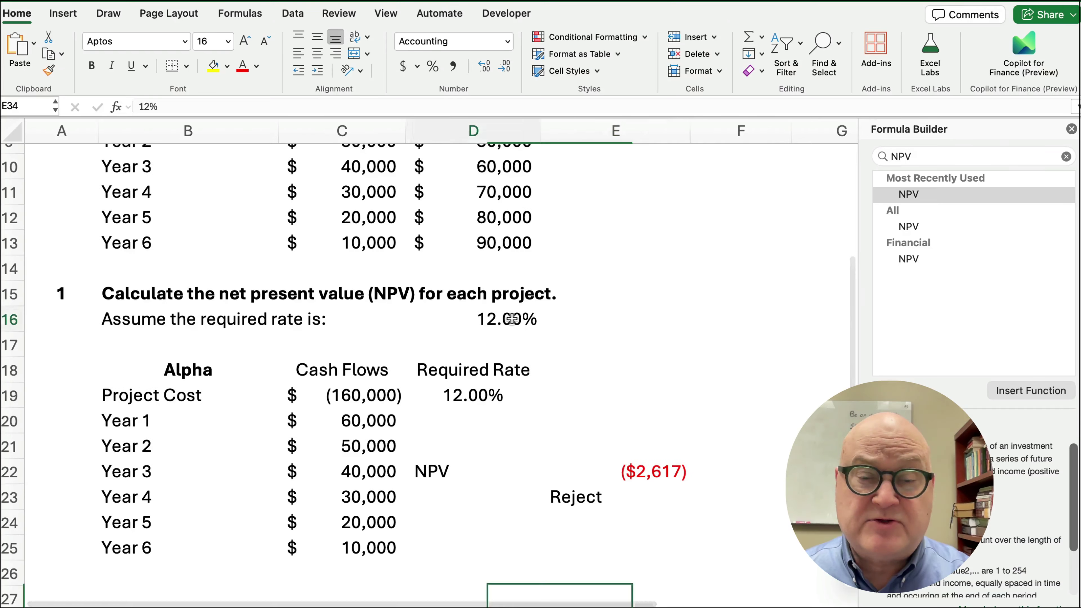
{"action": "left_click", "coordinate": [512, 319]}
{"action": "type", "text": "10"}
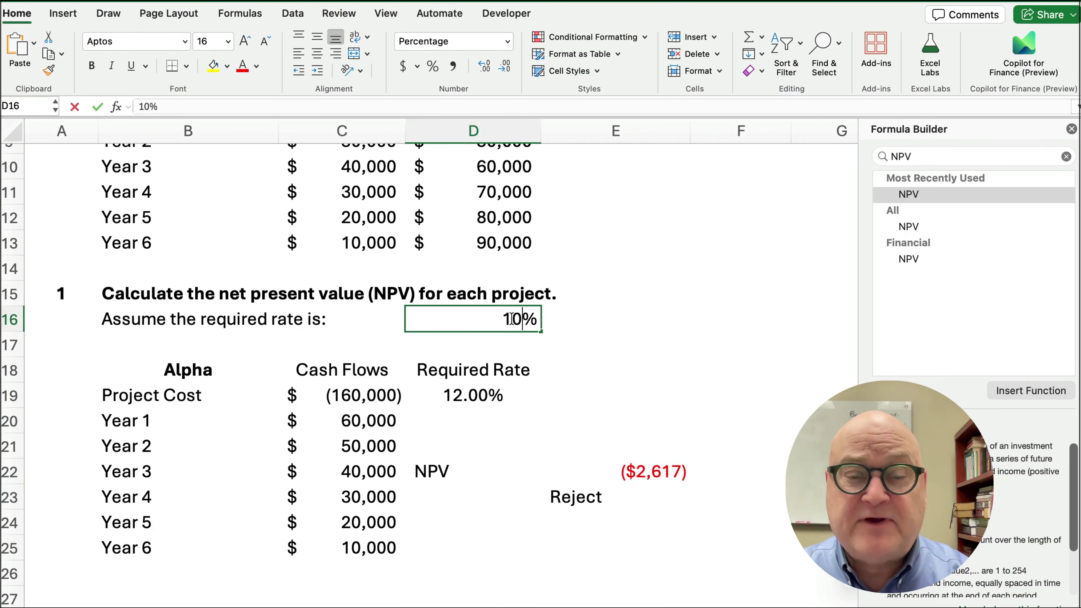
{"action": "key", "text": "Return"}
Step: Examine the Alpha and Summa blocks, comparing each project's NPV and decision at the 10% required rate
{"action": "scroll", "coordinate": [514, 324], "scroll_direction": "down", "scroll_amount": 4}
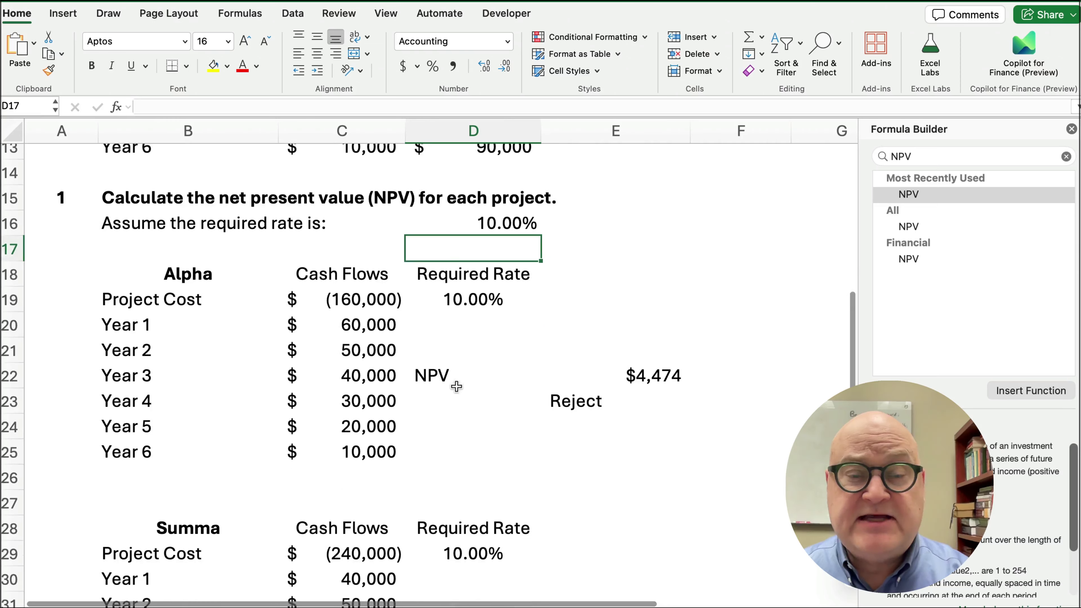
{"action": "left_click_drag", "start_coordinate": [154, 276], "coordinate": [625, 459]}
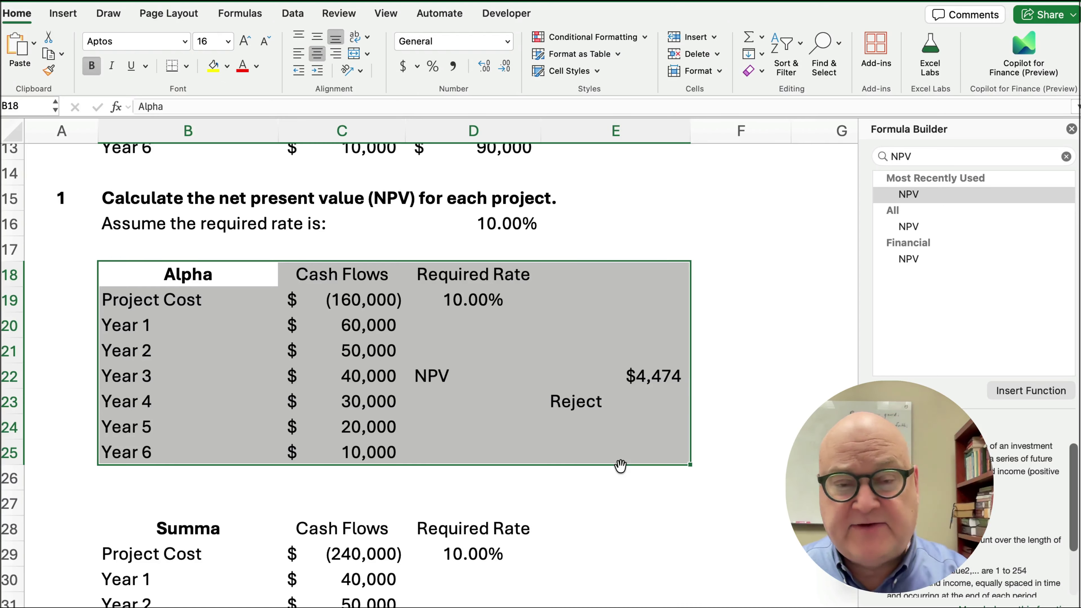
{"action": "left_click", "coordinate": [647, 387]}
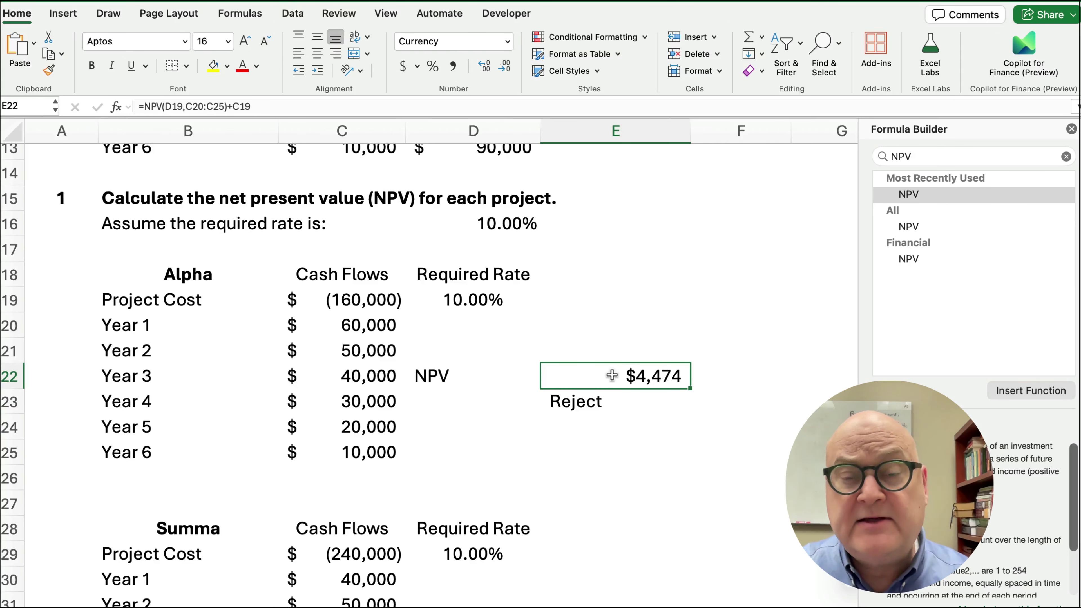
{"action": "left_click", "coordinate": [517, 232]}
{"action": "scroll", "coordinate": [548, 378], "scroll_direction": "down", "scroll_amount": 1}
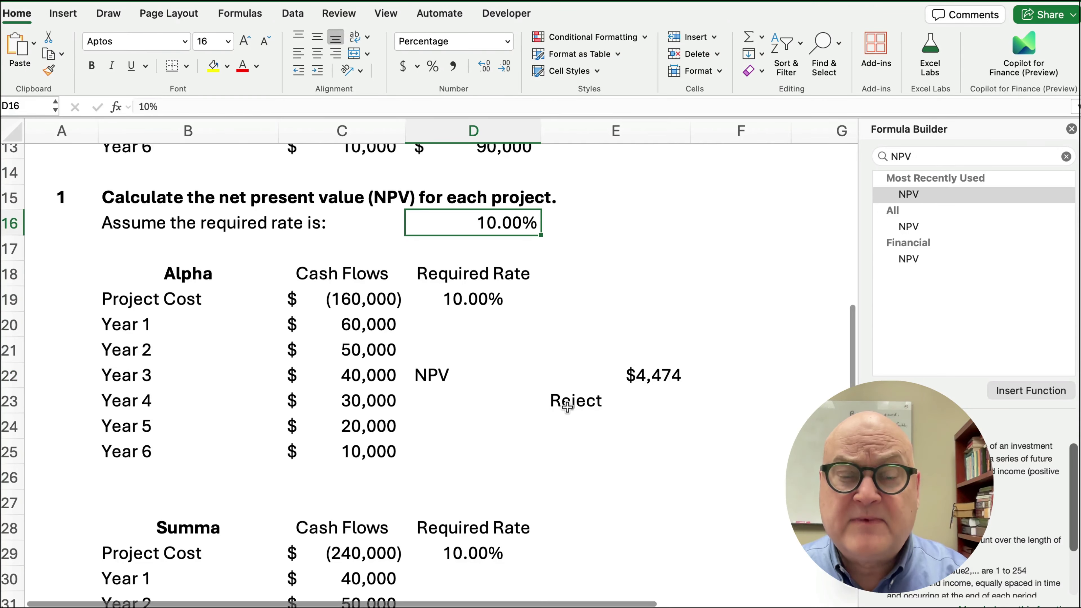
{"action": "scroll", "coordinate": [627, 375], "scroll_direction": "down", "scroll_amount": 5}
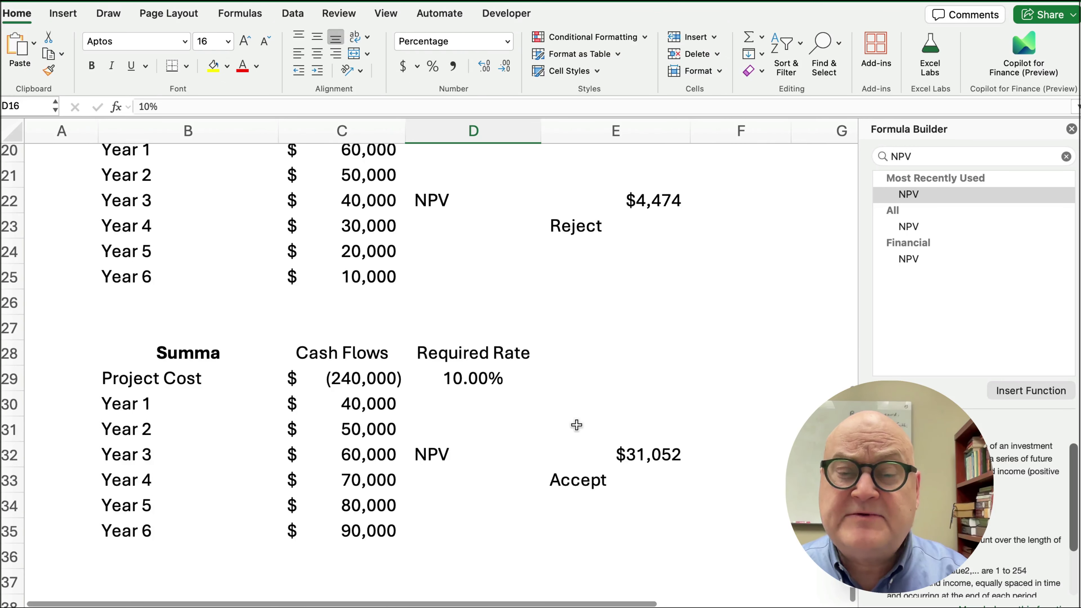
{"action": "left_click_drag", "start_coordinate": [431, 456], "coordinate": [606, 474]}
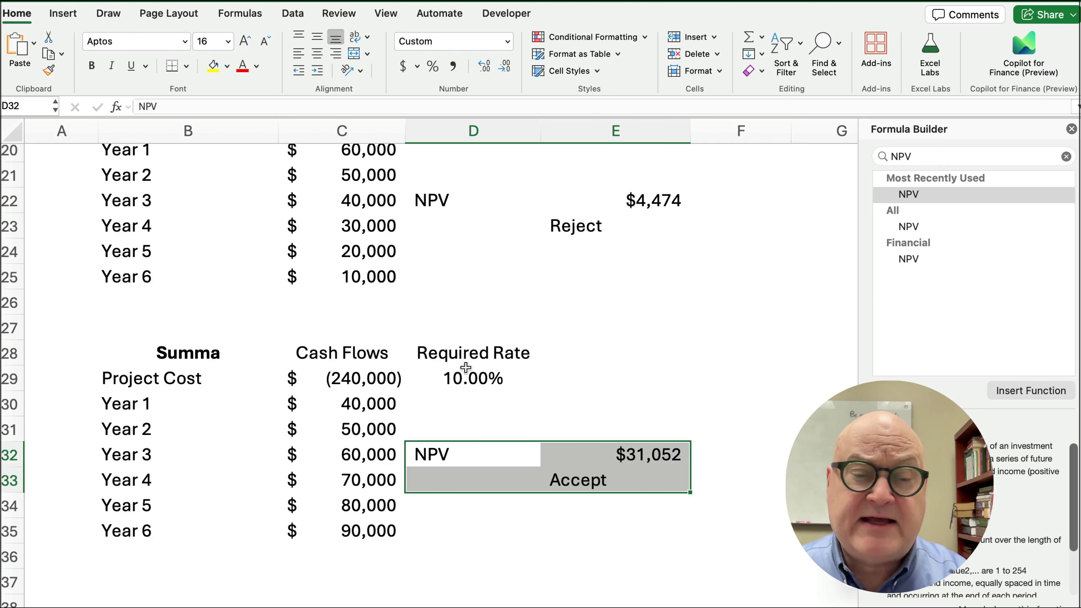
Step: Set the assumed required rate in D16 back to 12%
{"action": "scroll", "coordinate": [479, 389], "scroll_direction": "up", "scroll_amount": 5}
{"action": "scroll", "coordinate": [480, 371], "scroll_direction": "up", "scroll_amount": 2}
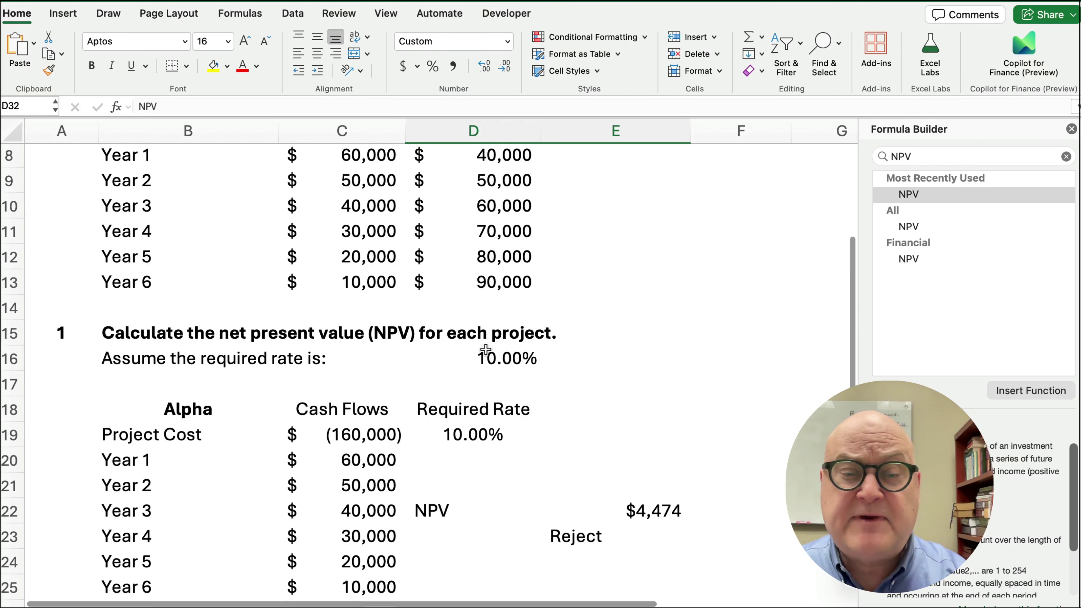
{"action": "left_click", "coordinate": [485, 354]}
{"action": "type", "text": "12"}
{"action": "key", "text": "Return"}
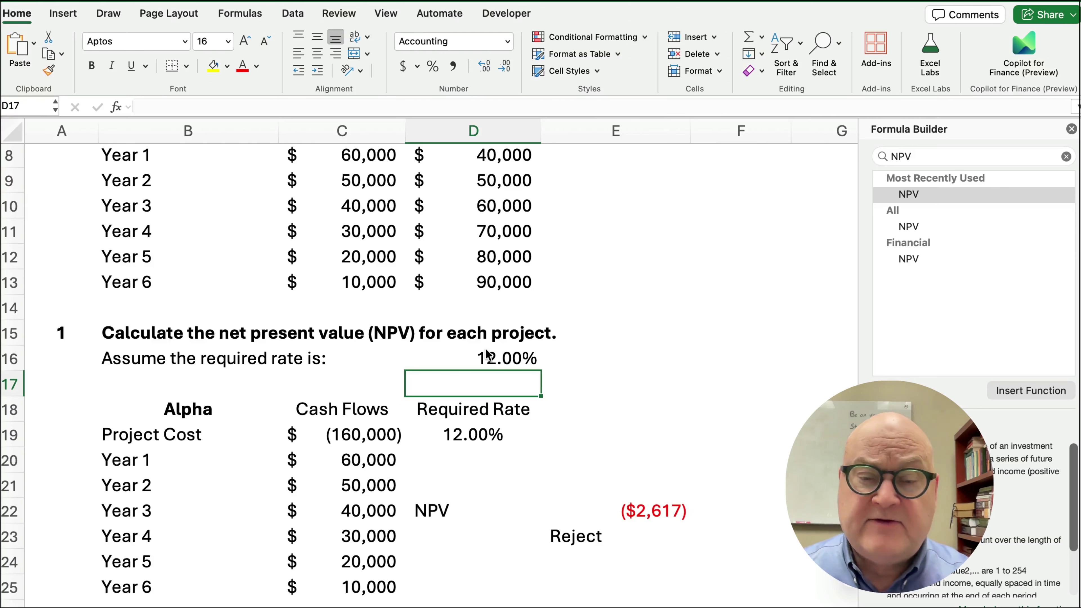
Step: Review the Alpha block B18:E25 and the Summa block B28:E35 at the 12% rate, and close the Formula Builder
{"action": "scroll", "coordinate": [560, 471], "scroll_direction": "down", "scroll_amount": 4}
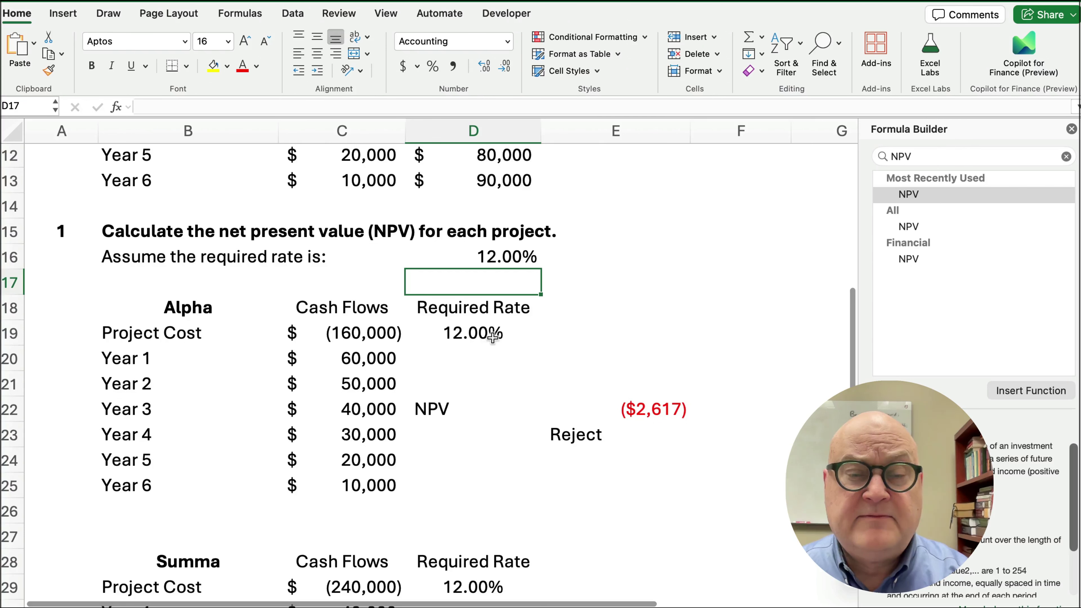
{"action": "left_click_drag", "start_coordinate": [159, 300], "coordinate": [604, 496]}
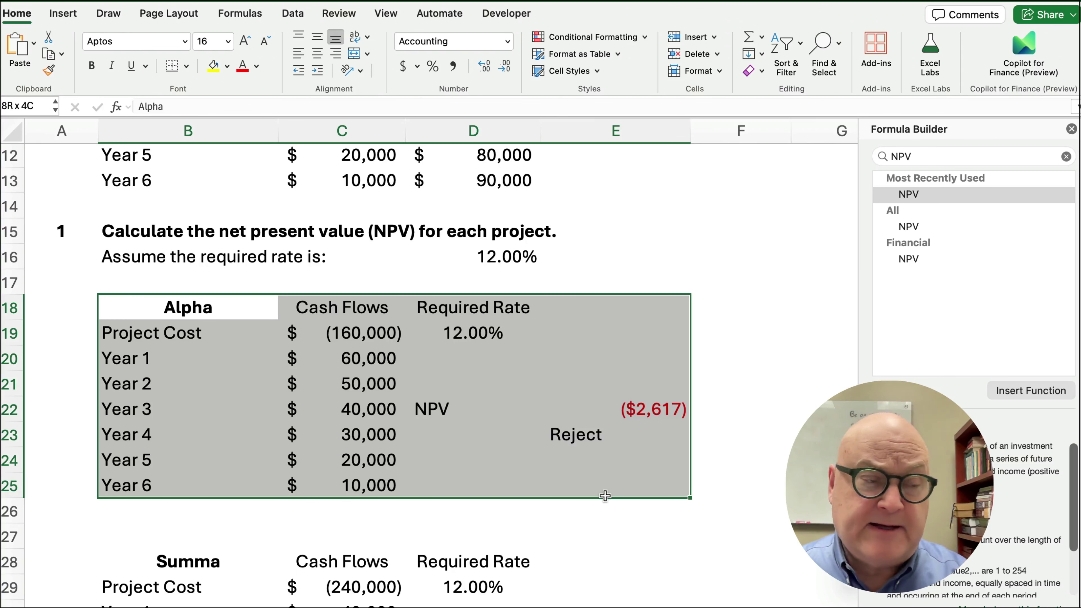
{"action": "left_click_drag", "start_coordinate": [605, 496], "coordinate": [604, 496]}
{"action": "scroll", "coordinate": [604, 496], "scroll_direction": "down", "scroll_amount": 5}
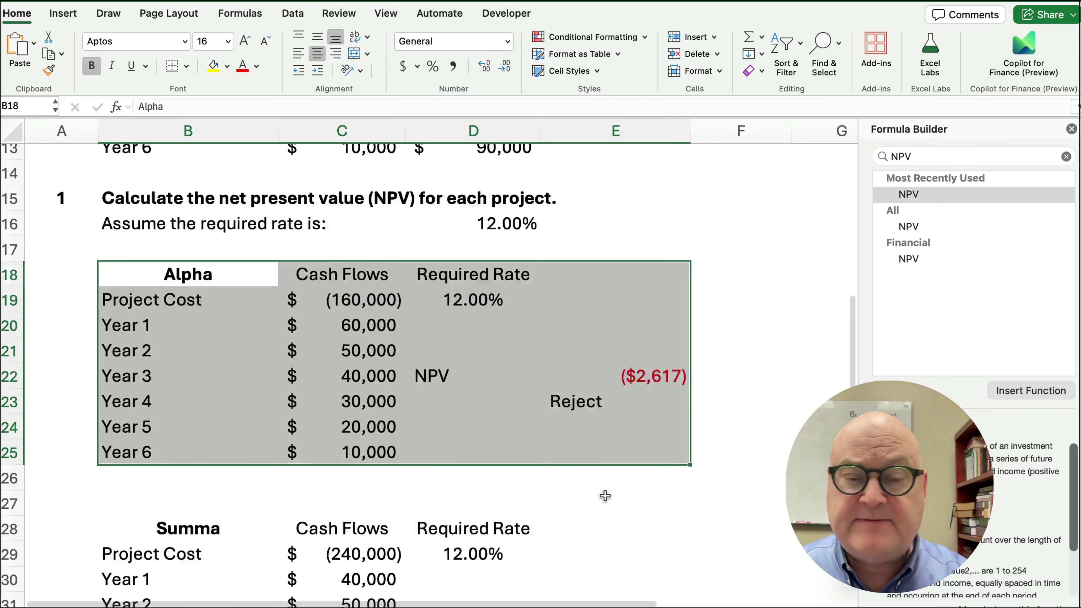
{"action": "left_click_drag", "start_coordinate": [139, 316], "coordinate": [613, 490]}
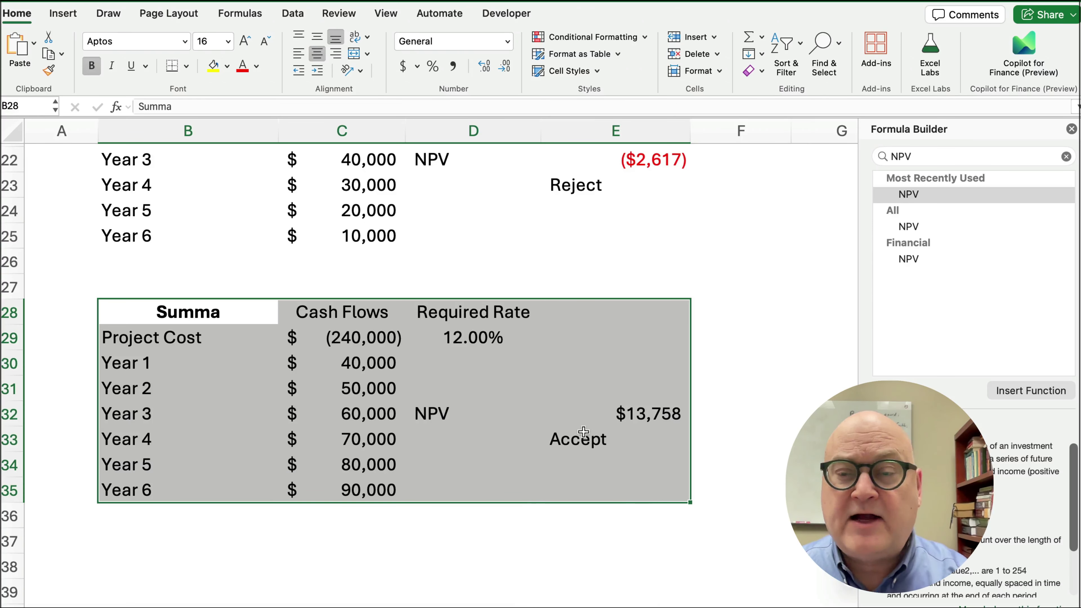
{"action": "left_click", "coordinate": [1071, 129]}
Step: Copy the question number and heading from A15:B15 to A38:B38 and change the number in A38 to 2
{"action": "scroll", "coordinate": [331, 328], "scroll_direction": "up", "scroll_amount": 5}
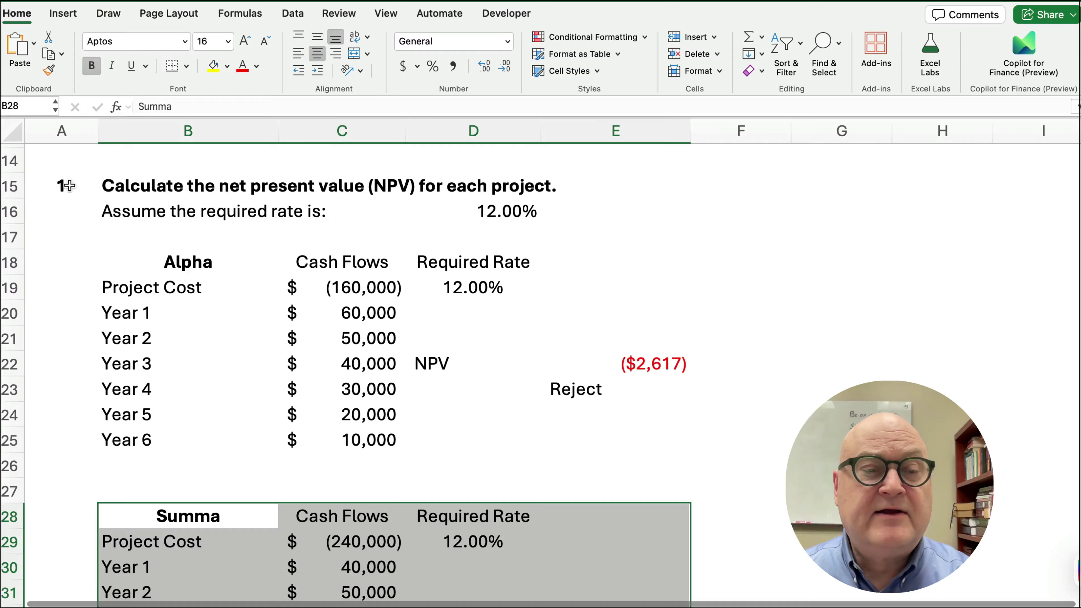
{"action": "left_click_drag", "start_coordinate": [64, 185], "coordinate": [111, 187]}
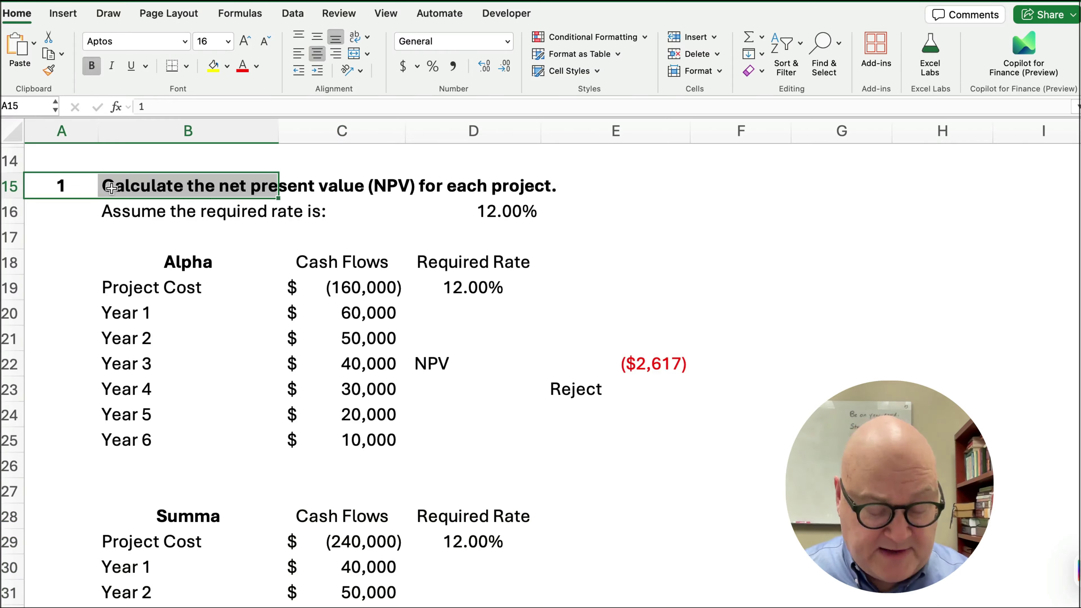
{"action": "key", "text": "super+c"}
{"action": "scroll", "coordinate": [116, 271], "scroll_direction": "down", "scroll_amount": 10}
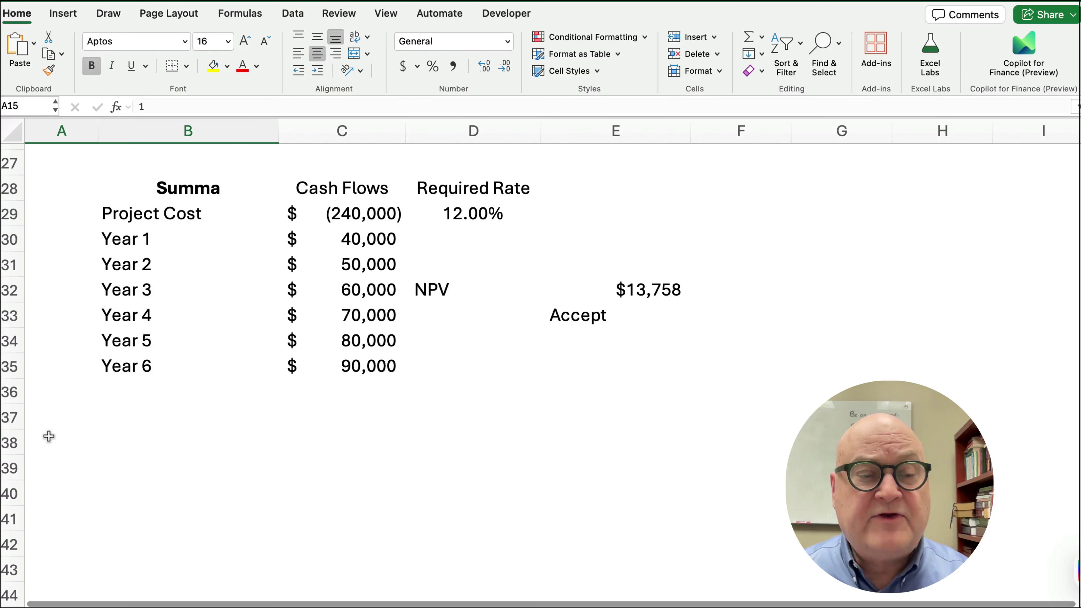
{"action": "left_click", "coordinate": [50, 423]}
{"action": "left_click", "coordinate": [49, 437]}
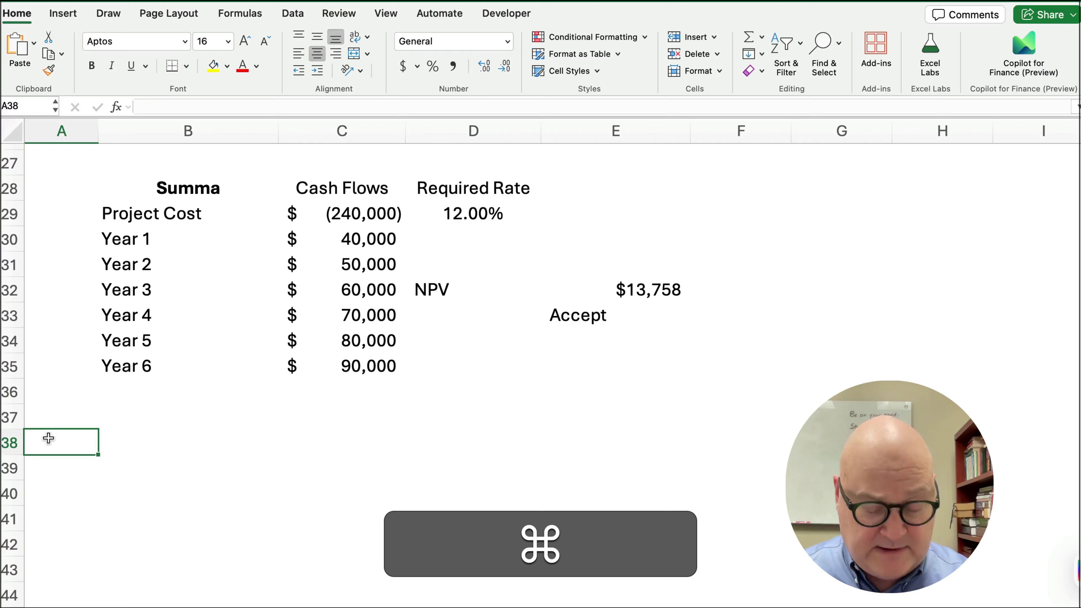
{"action": "key", "text": "super+v"}
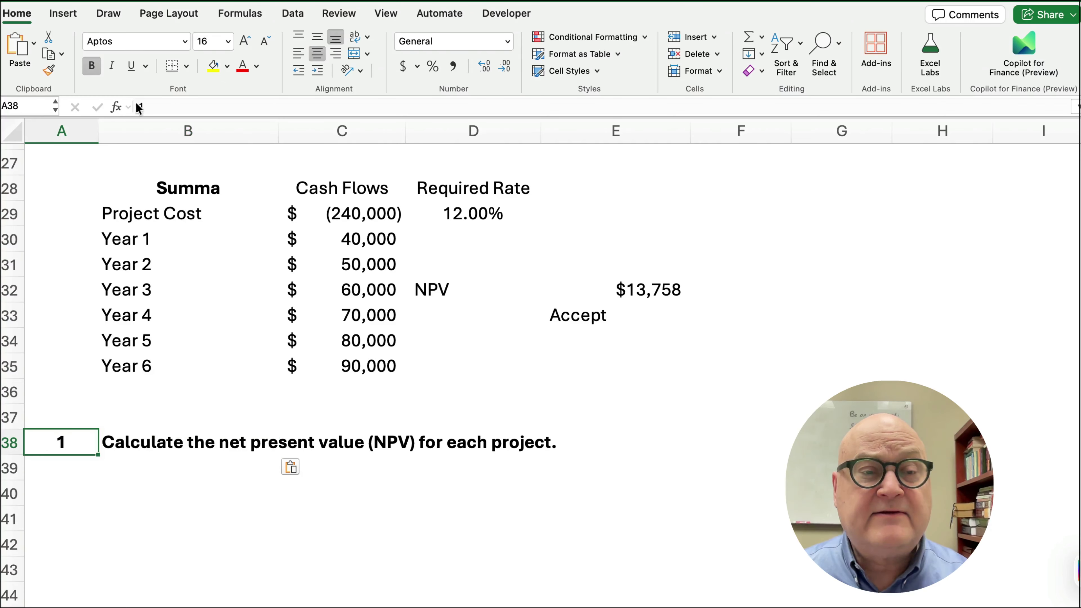
{"action": "double_click", "coordinate": [139, 107]}
{"action": "type", "text": "2"}
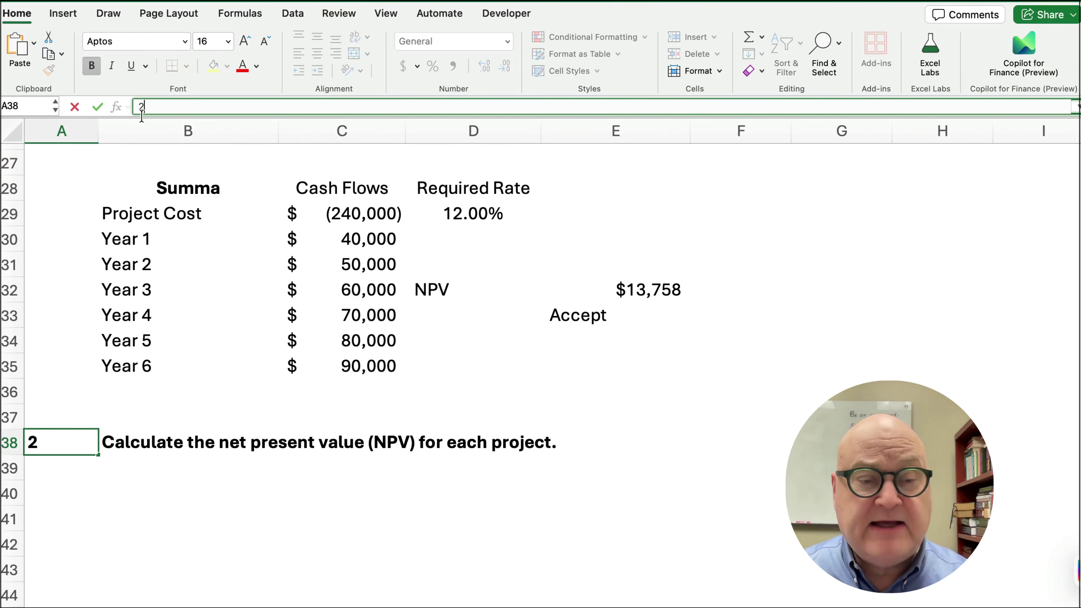
Step: Reword the heading in B38 to "Calculate the internal rate of return or IRR for each project."
{"action": "left_click", "coordinate": [136, 441]}
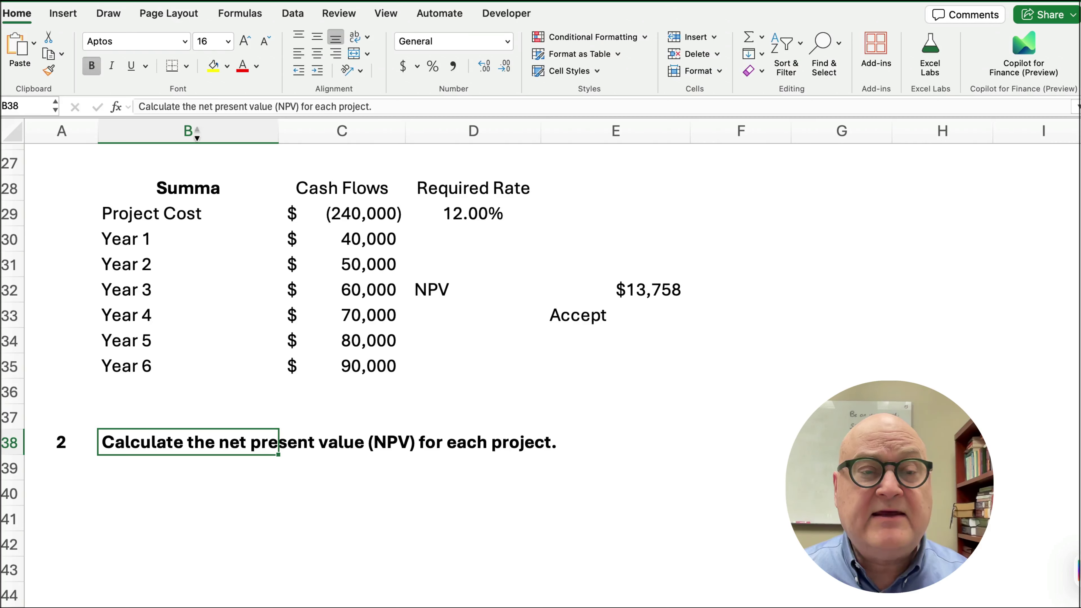
{"action": "left_click_drag", "start_coordinate": [199, 107], "coordinate": [471, 109]}
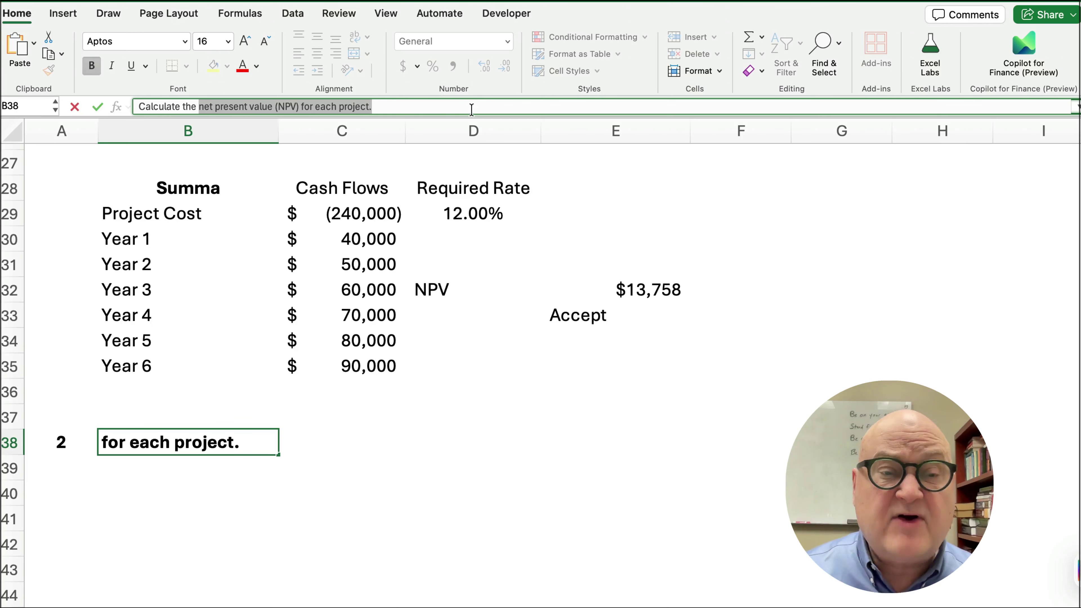
{"action": "left_click_drag", "start_coordinate": [300, 106], "coordinate": [198, 106]}
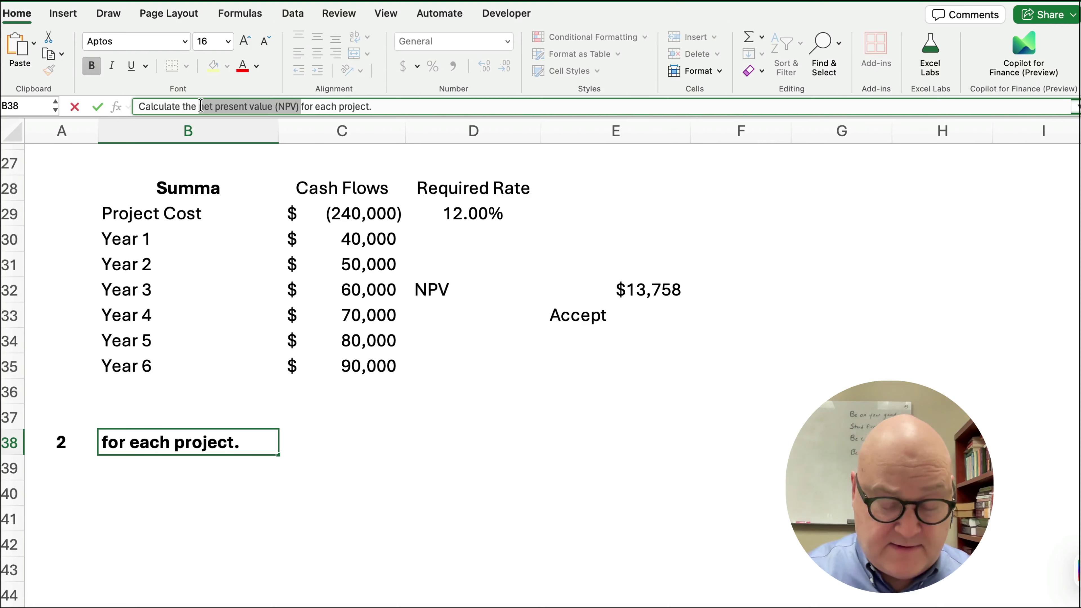
{"action": "type", "text": "intern"}
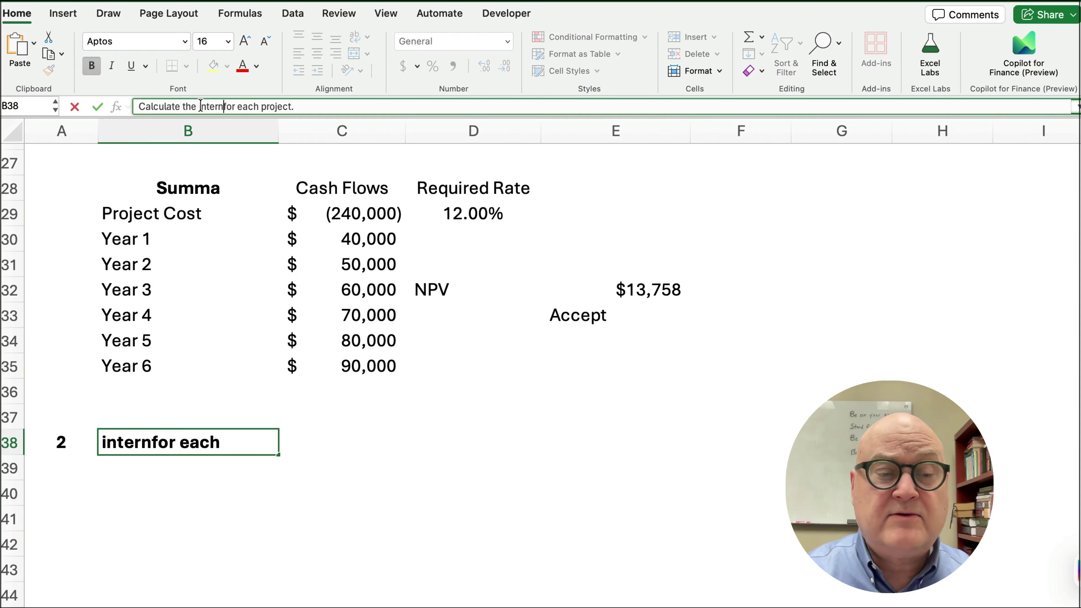
{"action": "type", "text": "al rate of "}
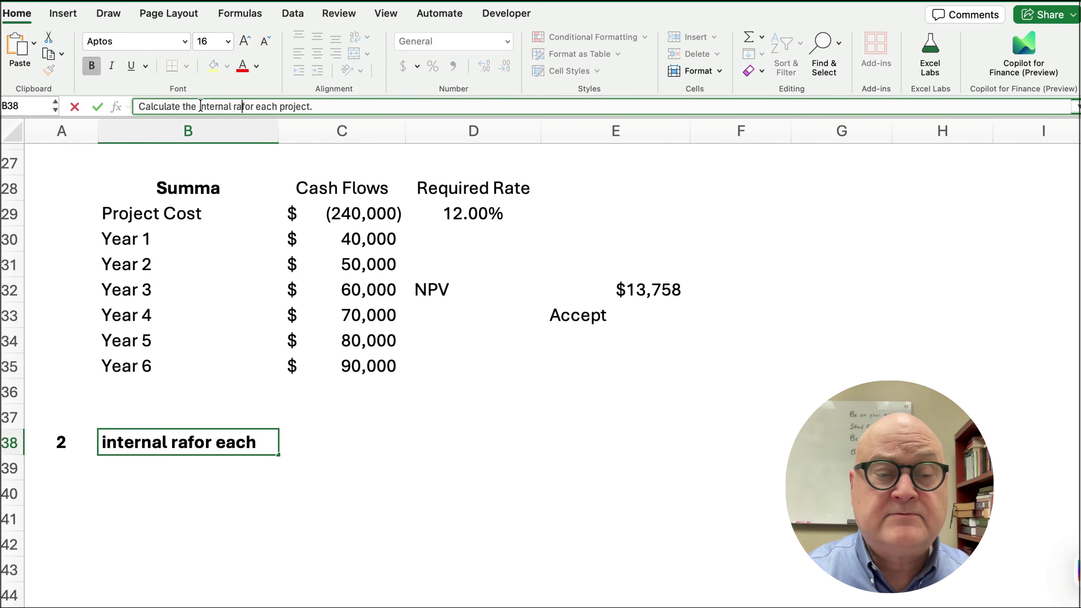
{"action": "type", "text": "retur"}
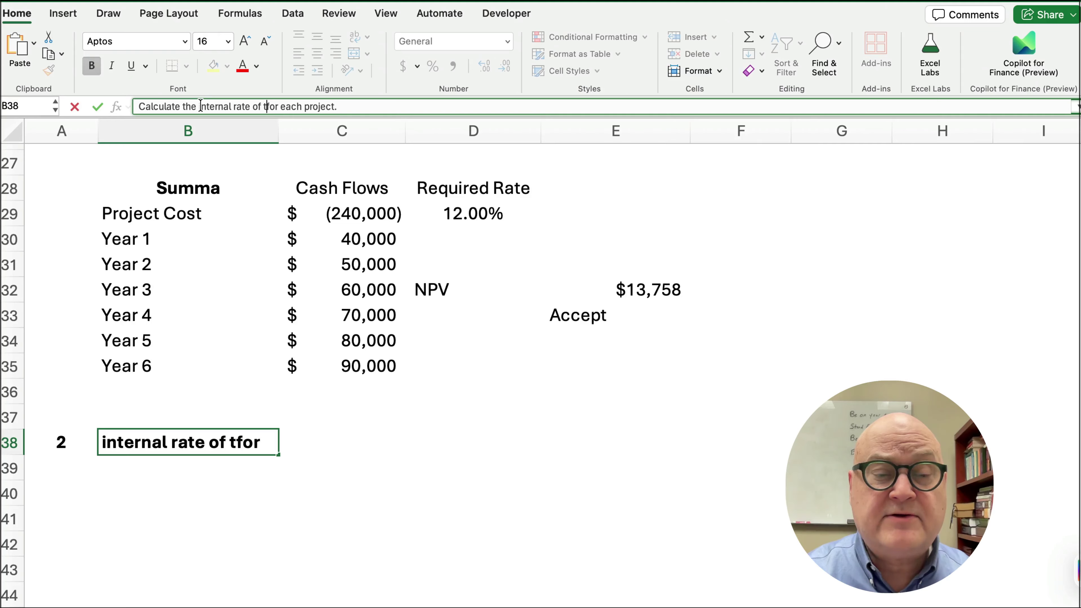
{"action": "type", "text": "n or I"}
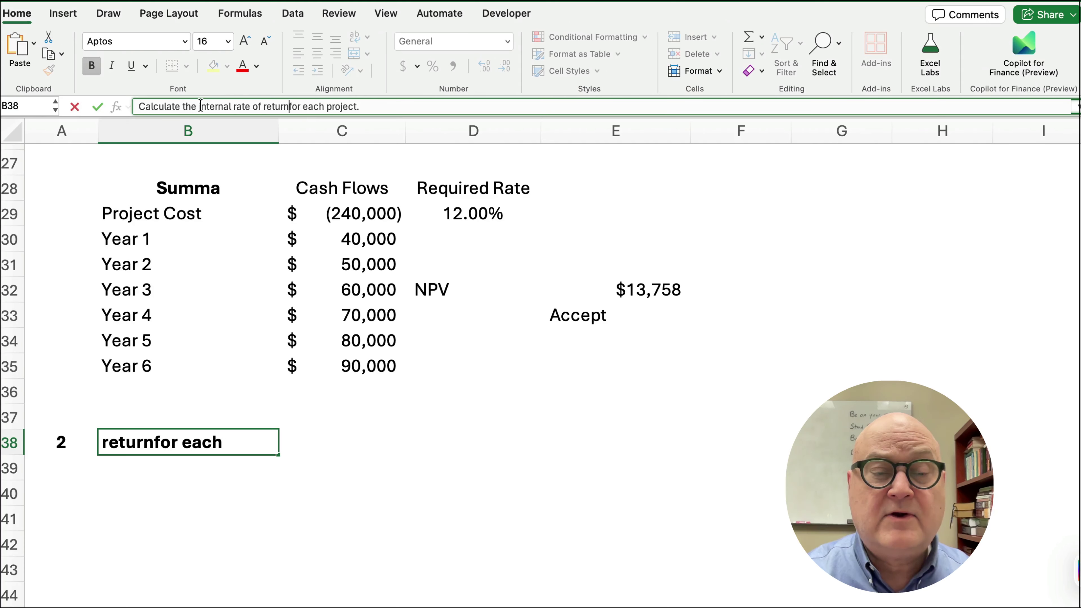
{"action": "type", "text": "IR"}
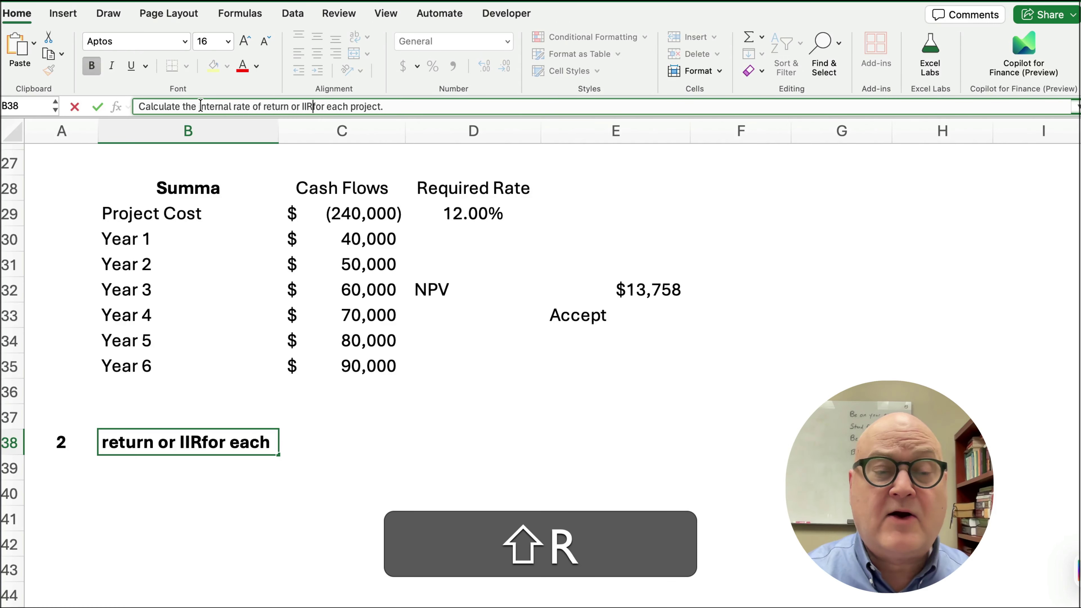
{"action": "key", "text": "BackSpace"}
{"action": "key", "text": "BackSpace"}
{"action": "key", "text": "BackSpace"}
{"action": "type", "text": "RR"}
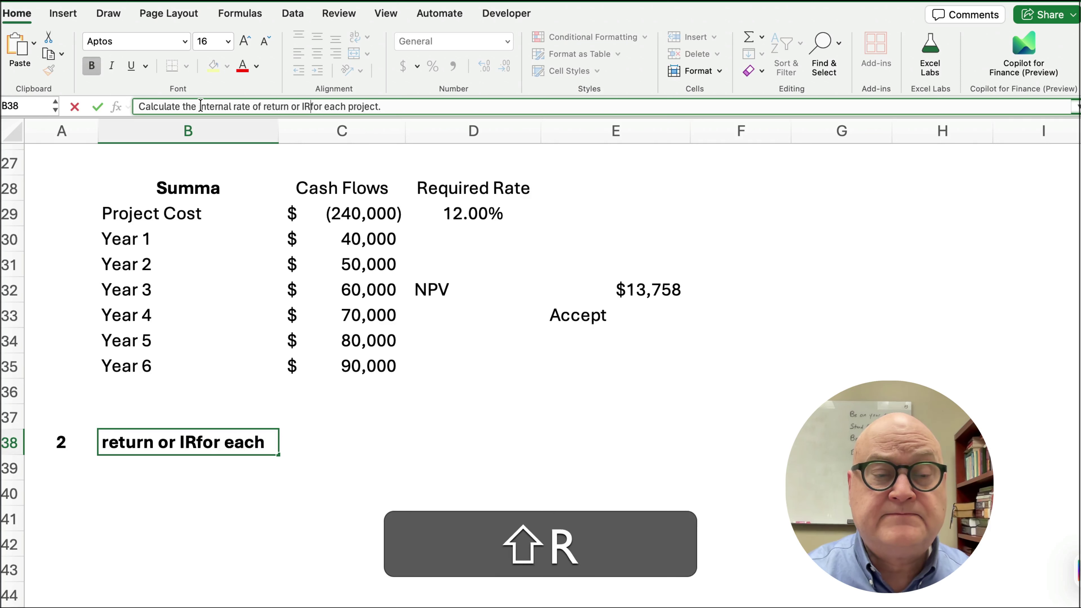
{"action": "key", "text": "Return"}
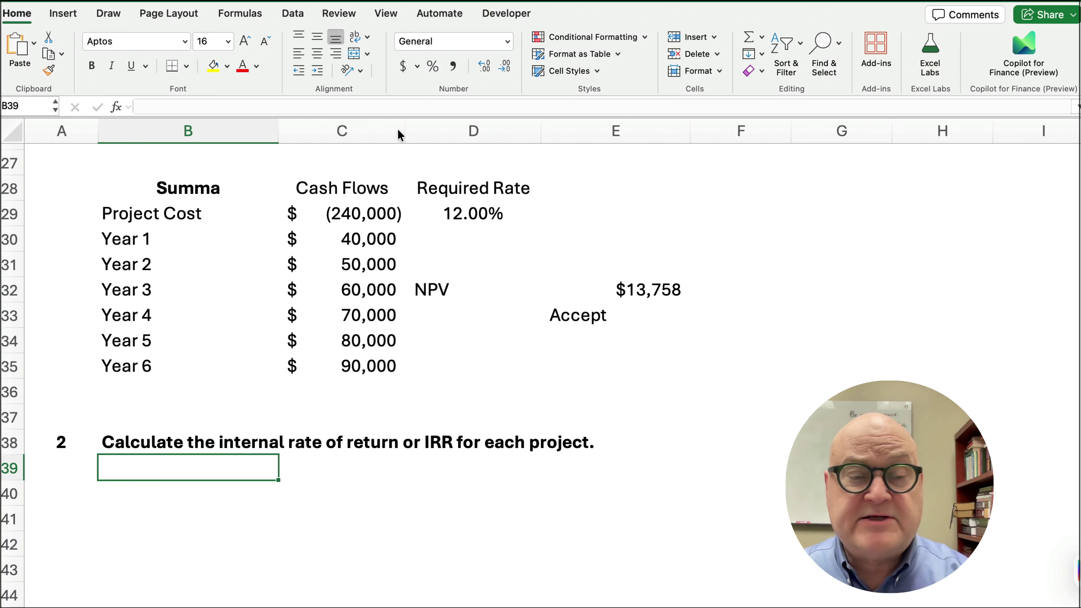
Step: Enter the project labels Alpha in B40 and Summa in B42 under the IRR heading
{"action": "left_click", "coordinate": [316, 485]}
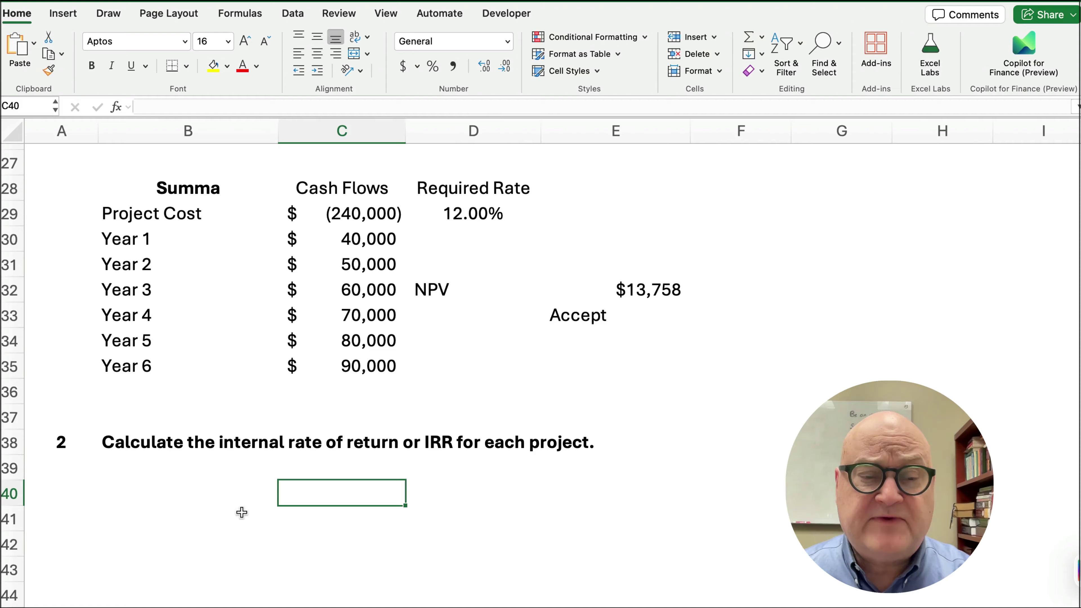
{"action": "left_click", "coordinate": [202, 494]}
{"action": "type", "text": "Alpha"}
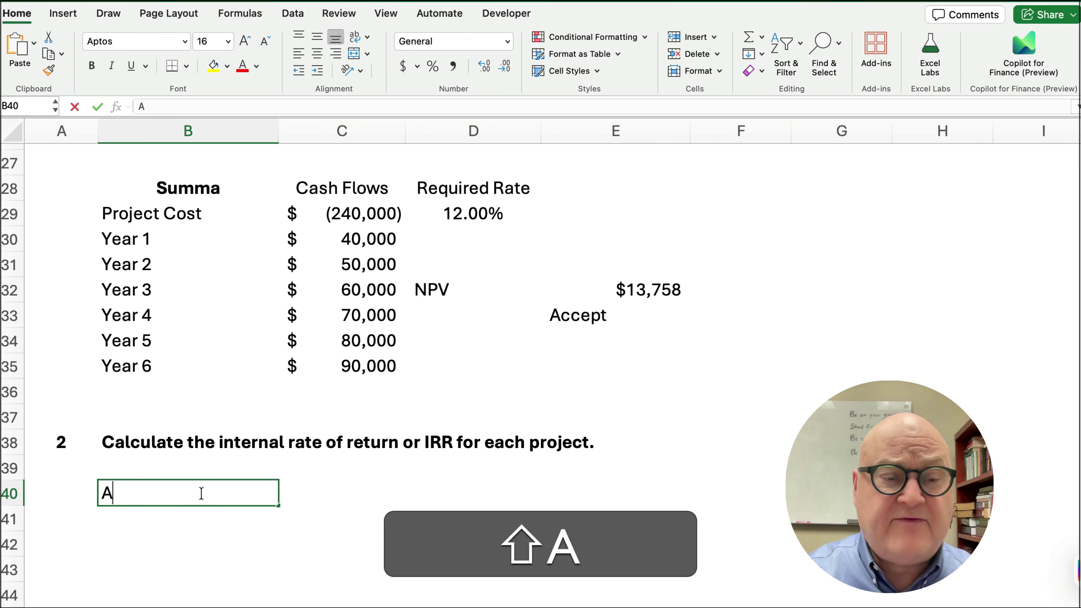
{"action": "key", "text": "Return"}
{"action": "key", "text": "Return"}
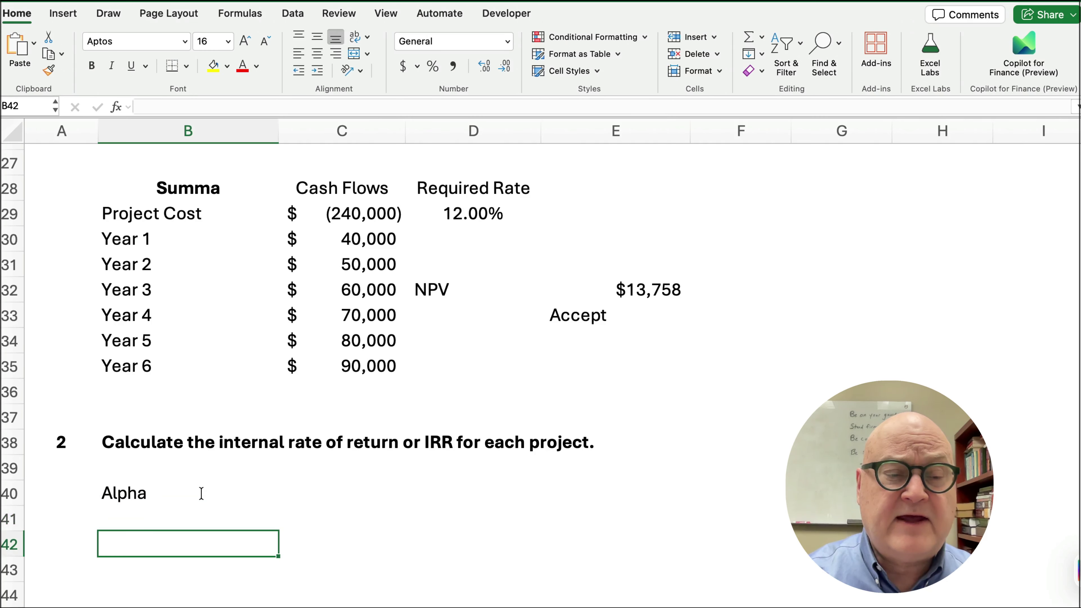
{"action": "type", "text": "Summa"}
{"action": "key", "text": "Return"}
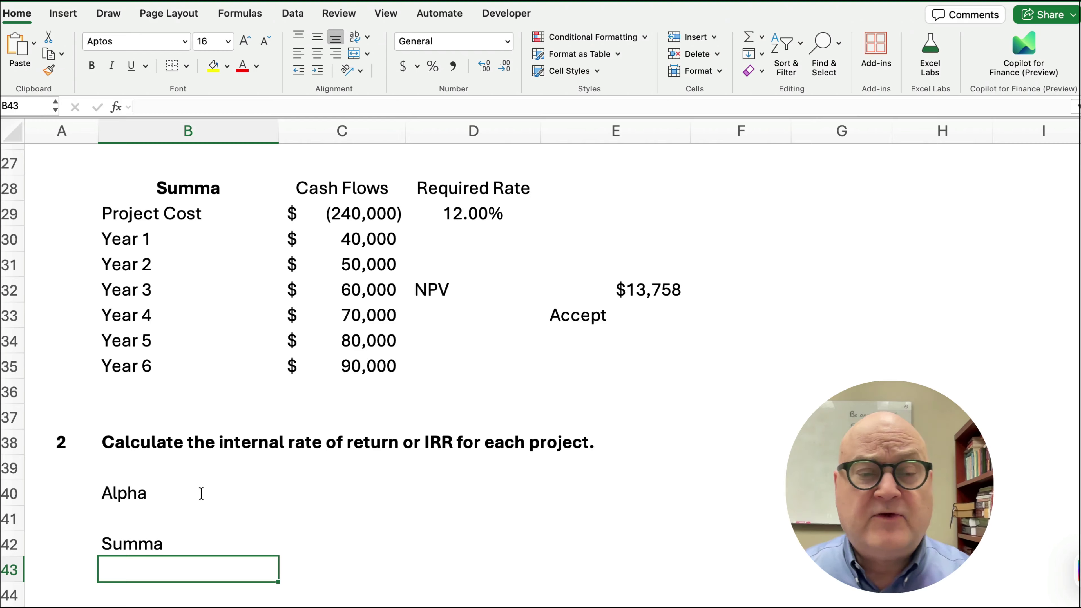
Step: Calculate Alpha's internal rate of return in C40 with the IRR function, using the cash flows C19:C25 and no guess
{"action": "left_click", "coordinate": [344, 499]}
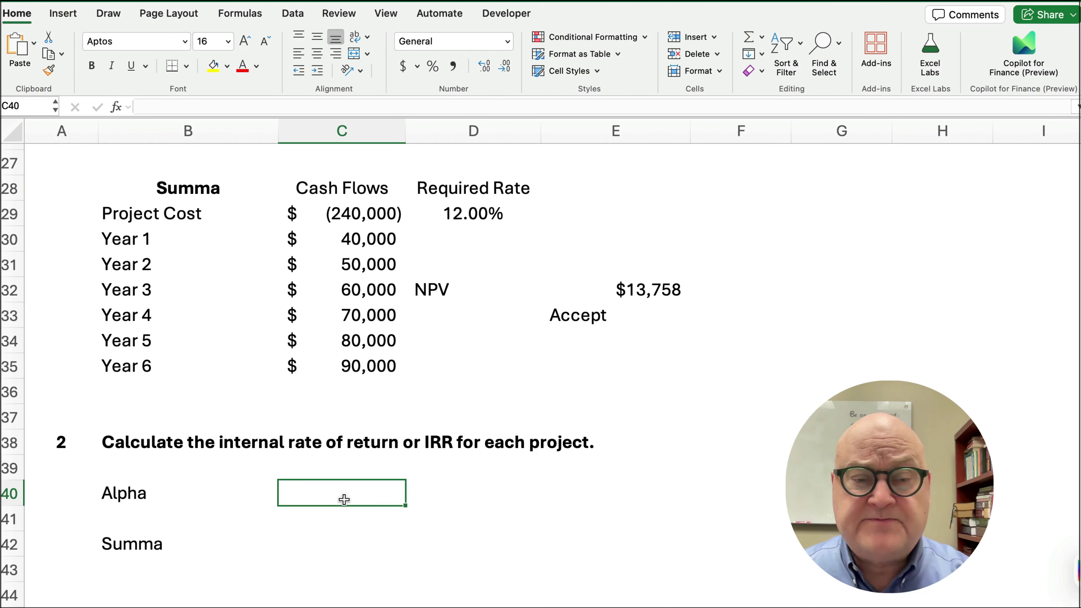
{"action": "left_click", "coordinate": [116, 110]}
{"action": "left_click", "coordinate": [908, 161]}
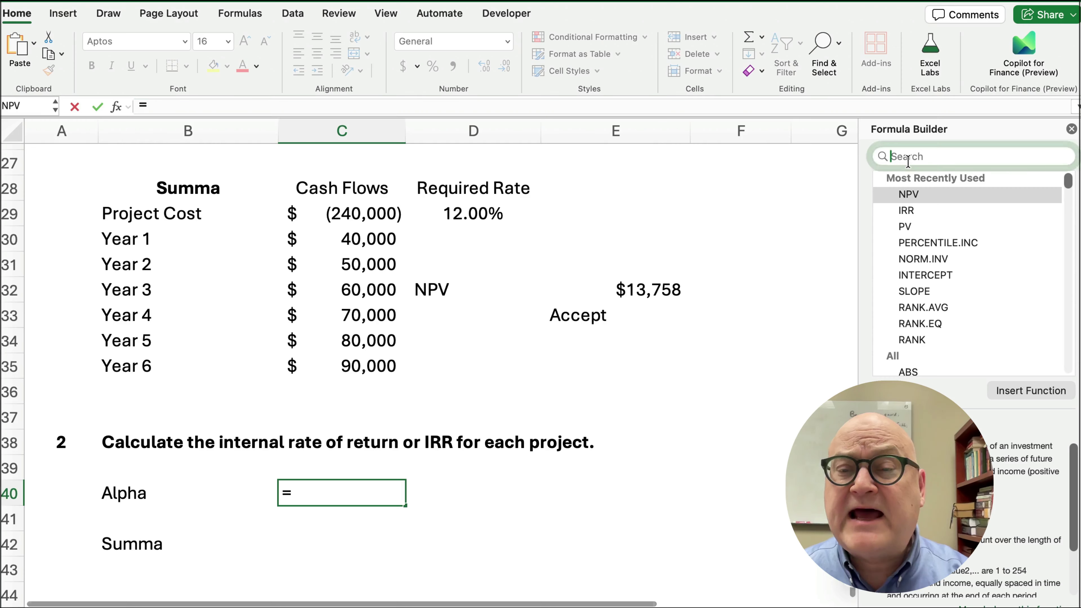
{"action": "double_click", "coordinate": [909, 210]}
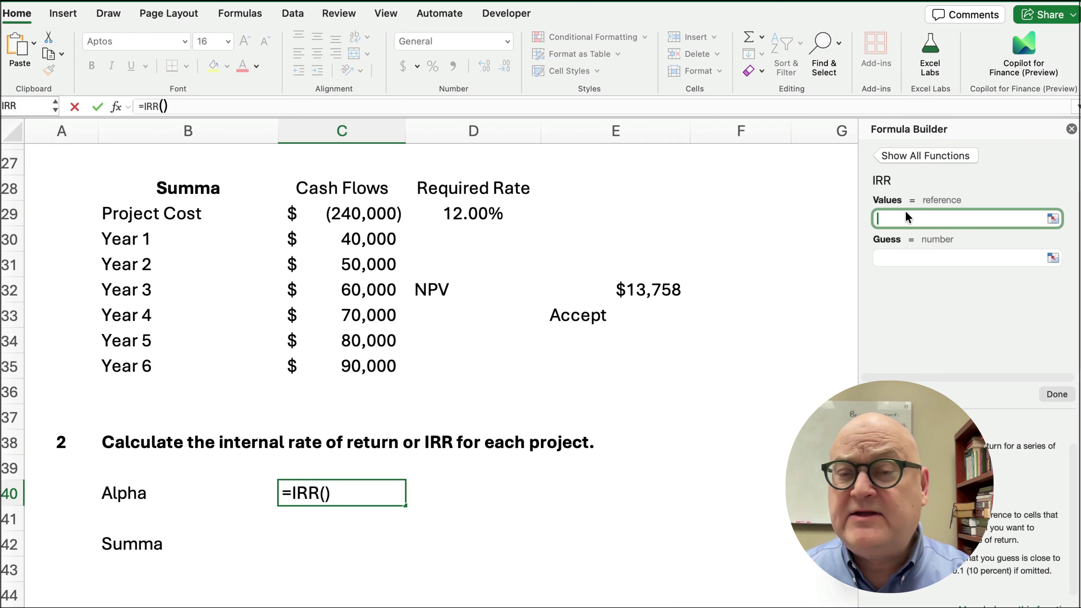
{"action": "scroll", "coordinate": [499, 359], "scroll_direction": "up", "scroll_amount": 4}
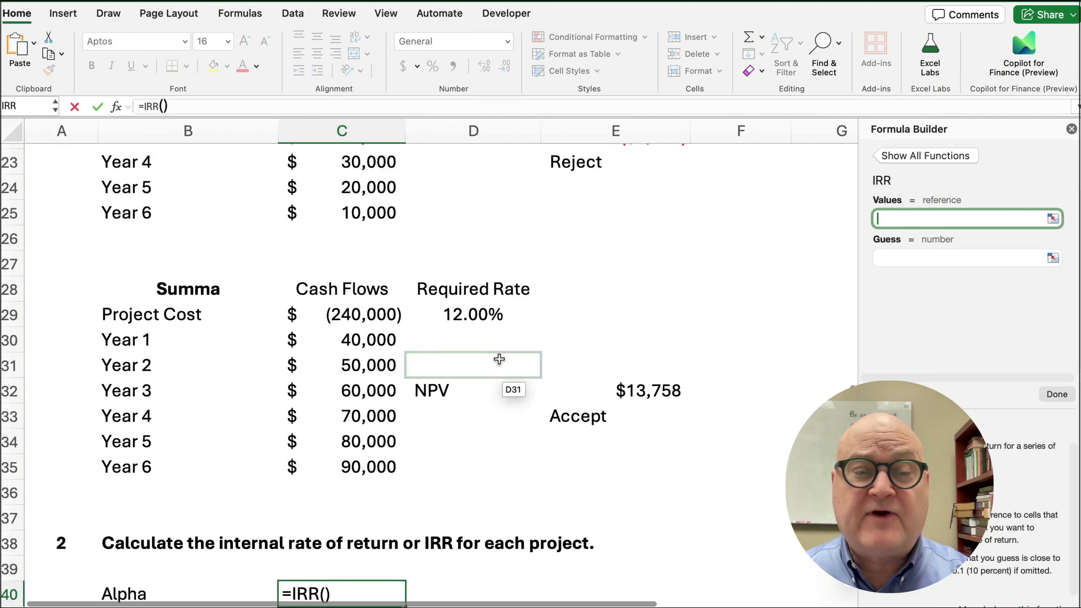
{"action": "scroll", "coordinate": [499, 358], "scroll_direction": "up", "scroll_amount": 7}
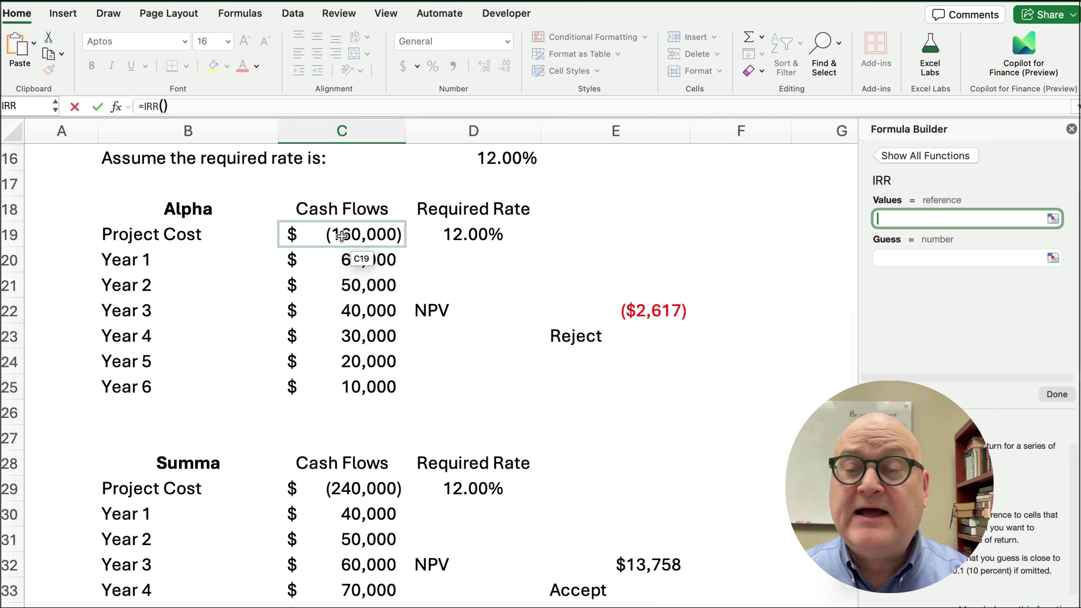
{"action": "left_click_drag", "start_coordinate": [342, 235], "coordinate": [352, 387]}
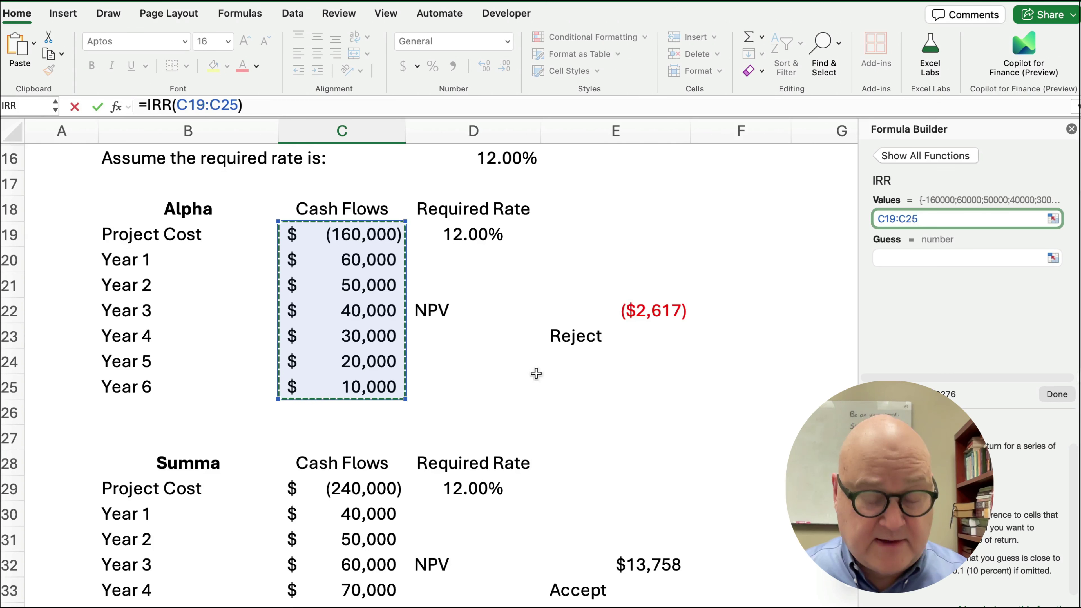
{"action": "double_click", "coordinate": [878, 218]}
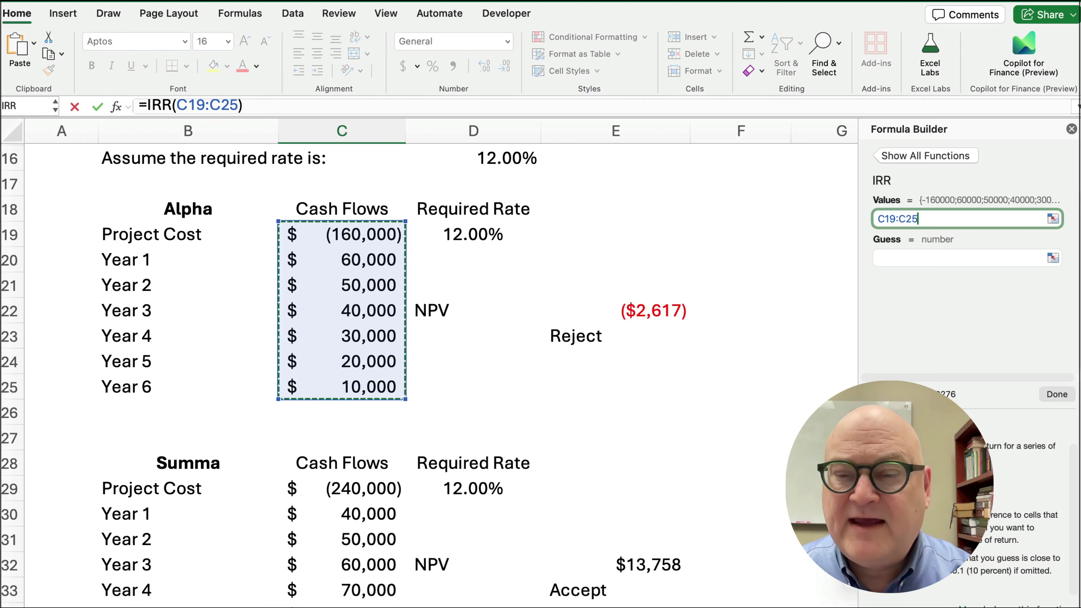
{"action": "key", "text": "super"}
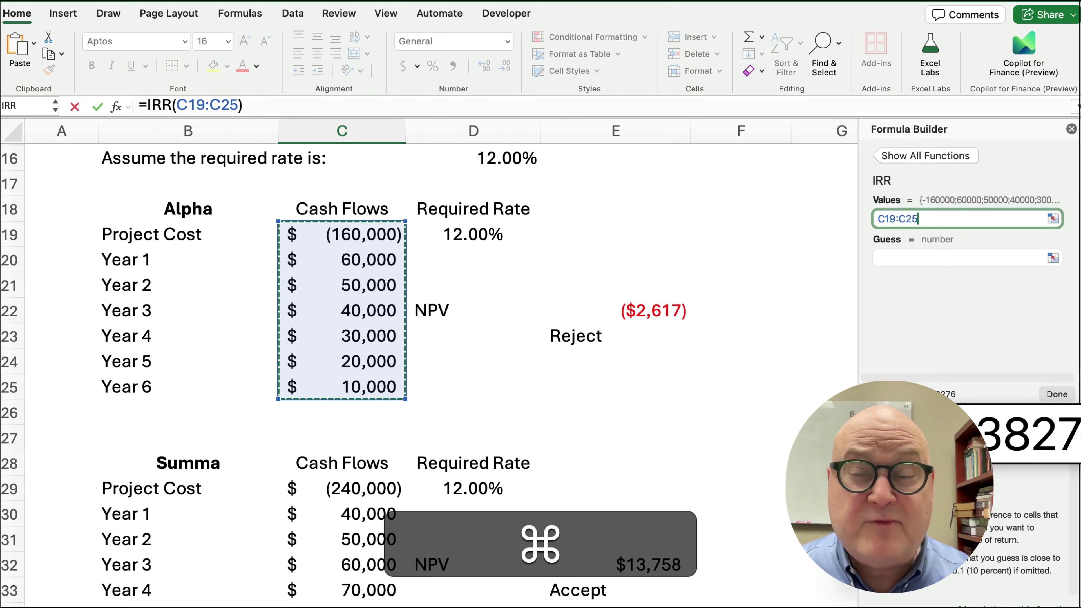
{"action": "left_click", "coordinate": [1051, 393]}
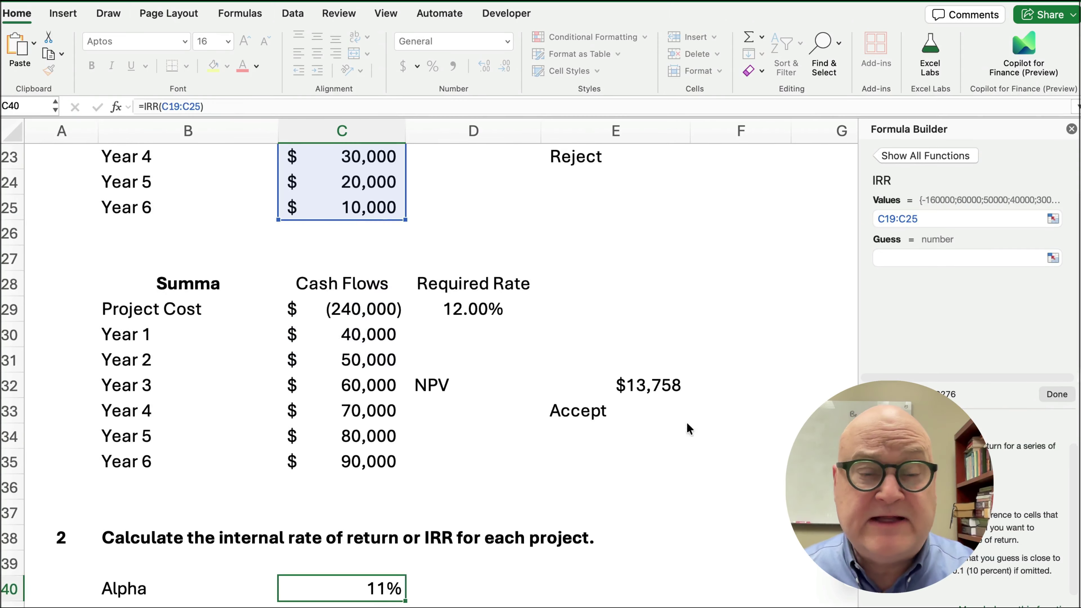
Step: Show Alpha's IRR in C40 as a percentage with two decimal places
{"action": "scroll", "coordinate": [253, 427], "scroll_direction": "down", "scroll_amount": 7}
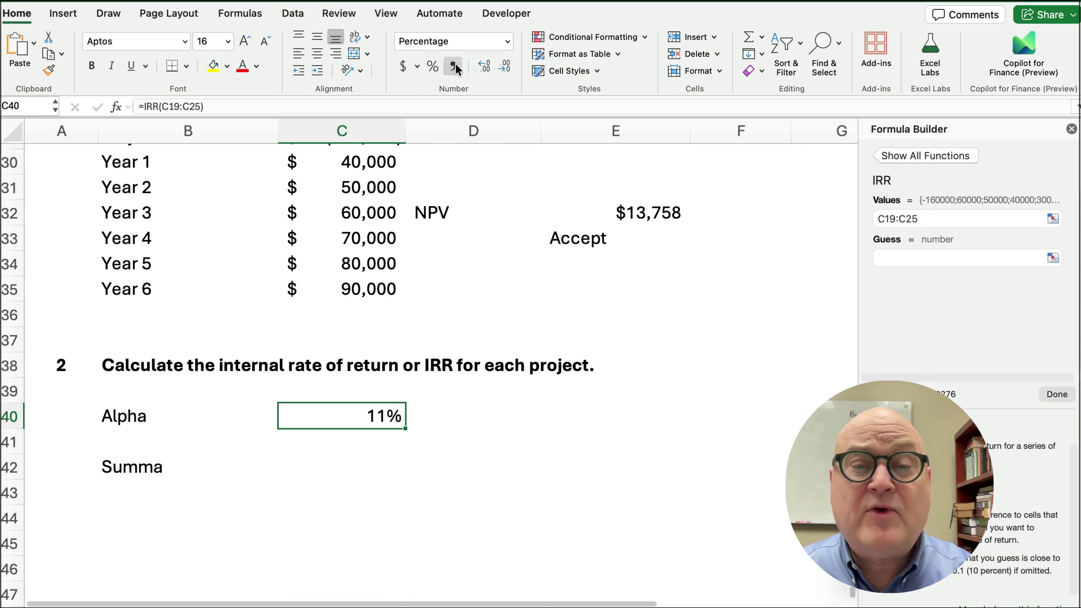
{"action": "left_click", "coordinate": [483, 67]}
{"action": "left_click", "coordinate": [484, 68]}
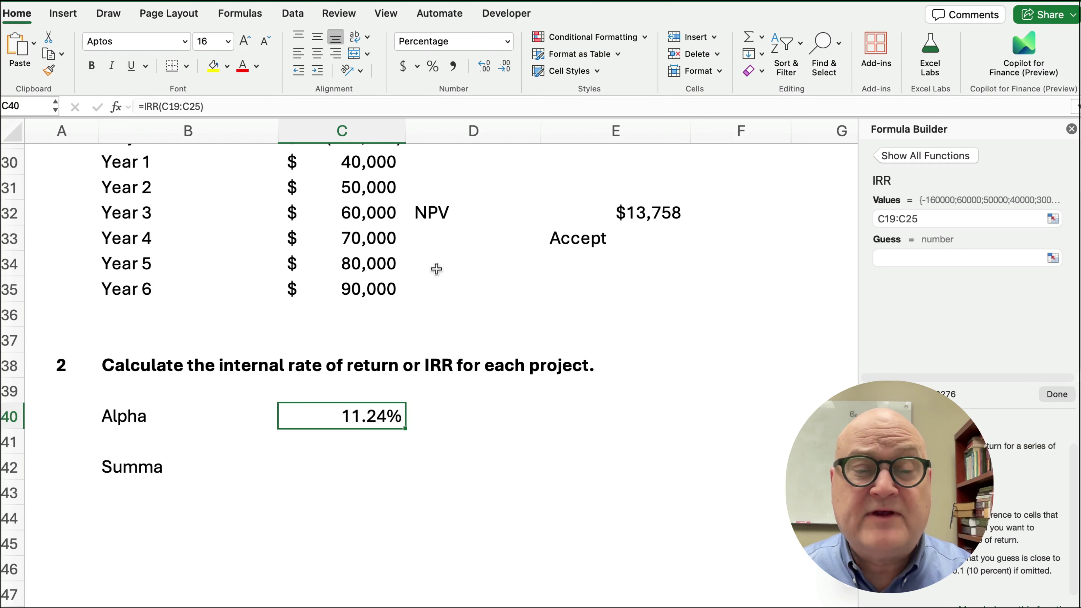
Step: Test Alpha's NPV with a required rate of 11.24% in D19, and undo the entry
{"action": "left_click", "coordinate": [346, 465]}
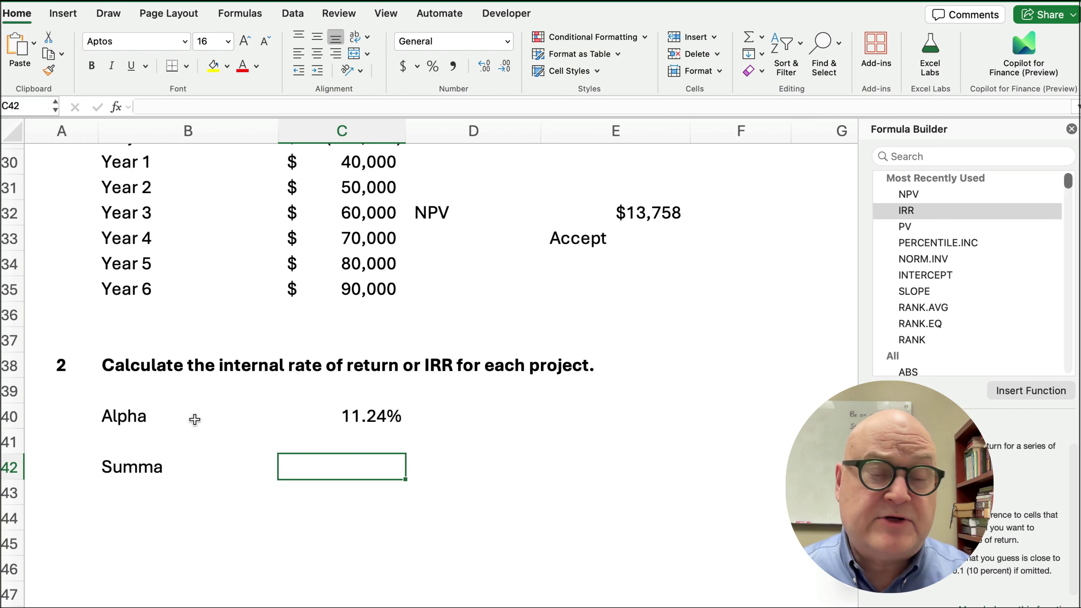
{"action": "left_click_drag", "start_coordinate": [128, 422], "coordinate": [324, 421]}
{"action": "scroll", "coordinate": [432, 418], "scroll_direction": "up", "scroll_amount": 5}
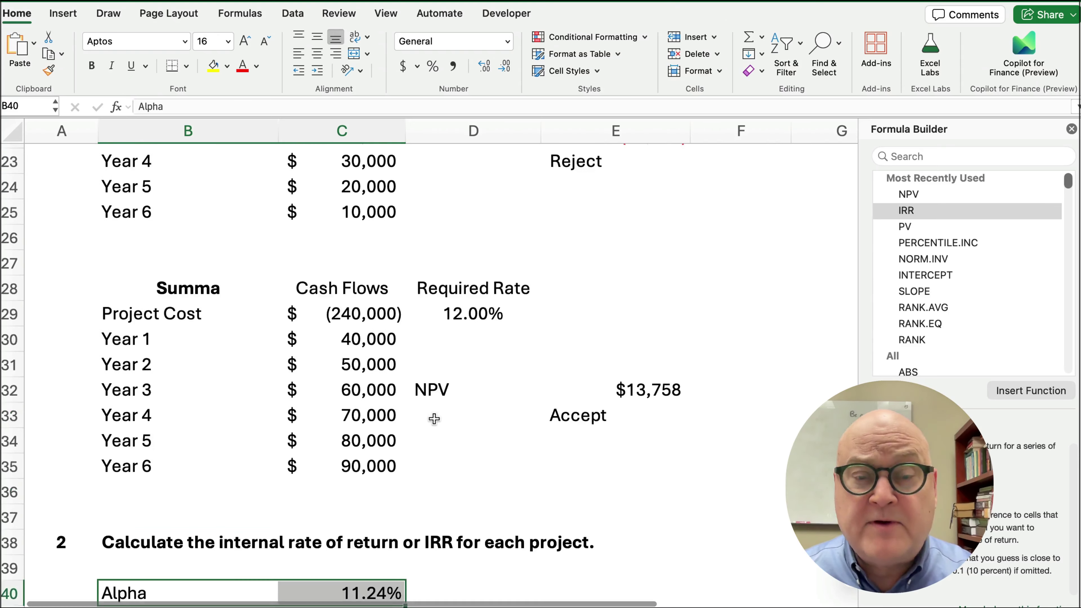
{"action": "scroll", "coordinate": [525, 418], "scroll_direction": "up", "scroll_amount": 4}
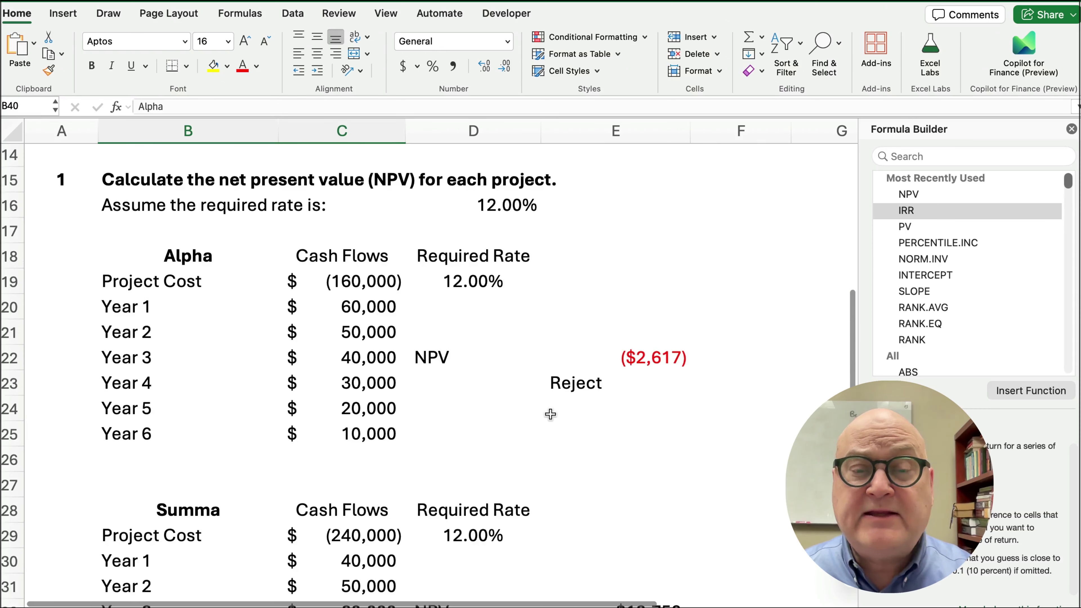
{"action": "left_click", "coordinate": [462, 283]}
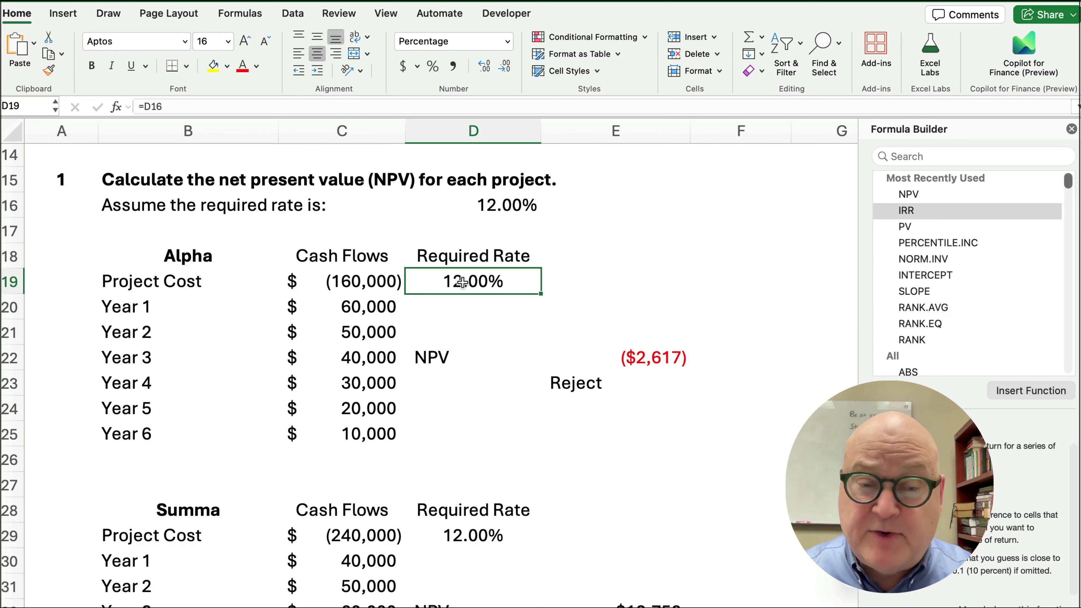
{"action": "type", "text": "11.24"}
{"action": "key", "text": "Return"}
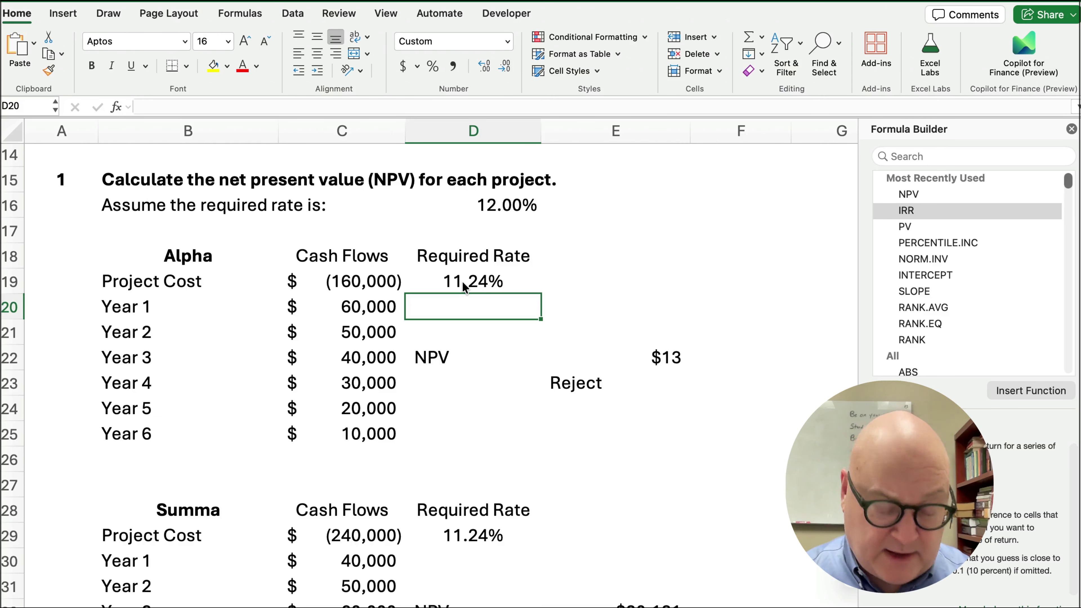
{"action": "key", "text": "super+z"}
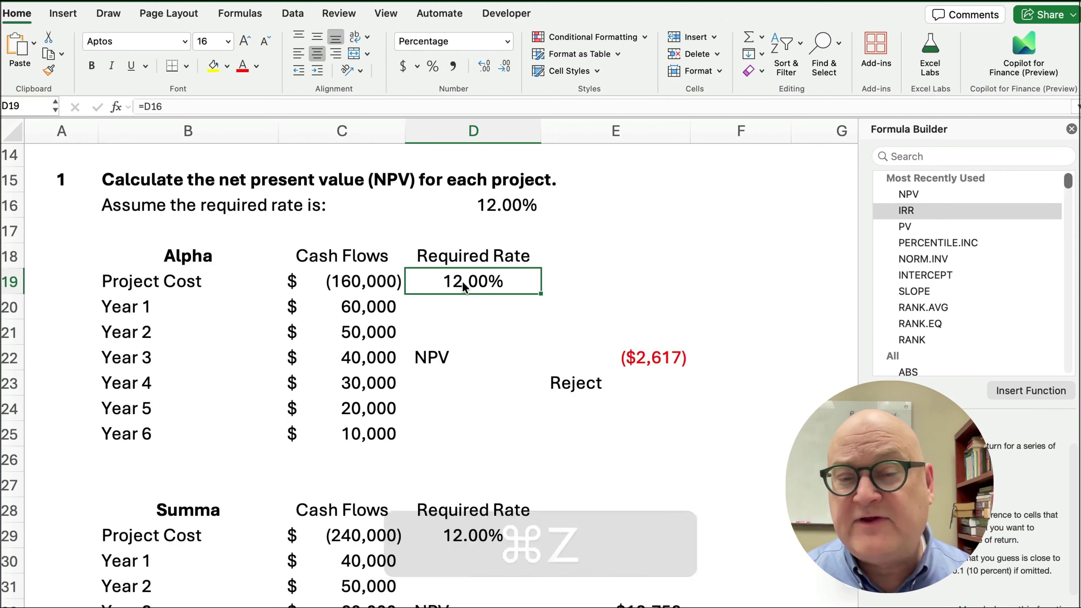
Step: Test Alpha's NPV with required rates of 11% and 11.24% in D19, and undo both entries
{"action": "type", "text": "11%"}
{"action": "key", "text": "Return"}
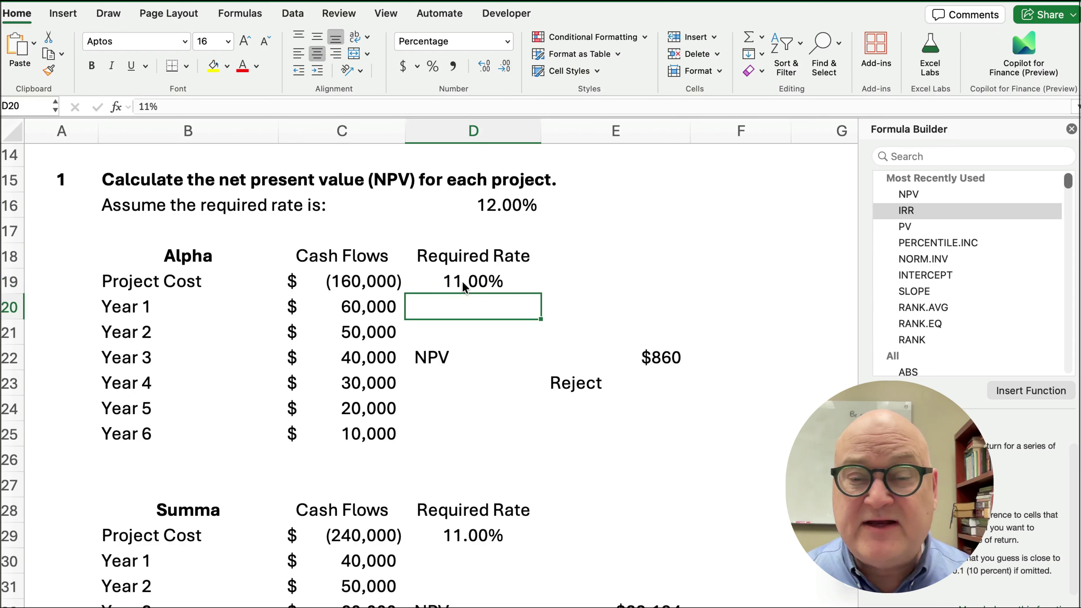
{"action": "left_click", "coordinate": [462, 282]}
{"action": "type", "text": "11."}
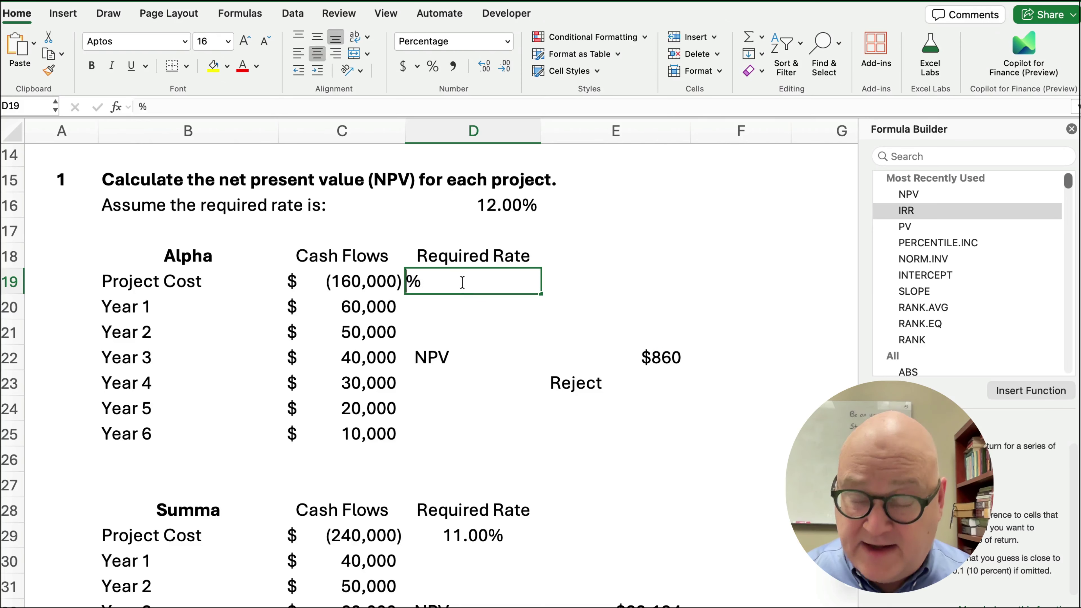
{"action": "type", "text": "24"}
{"action": "key", "text": "Return"}
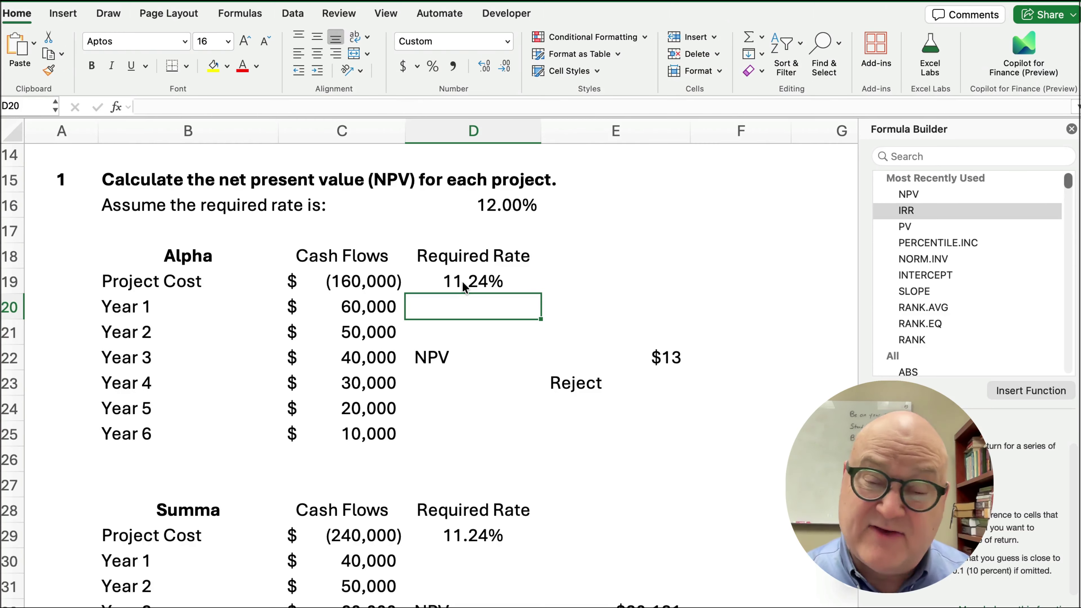
{"action": "key", "text": "super+z"}
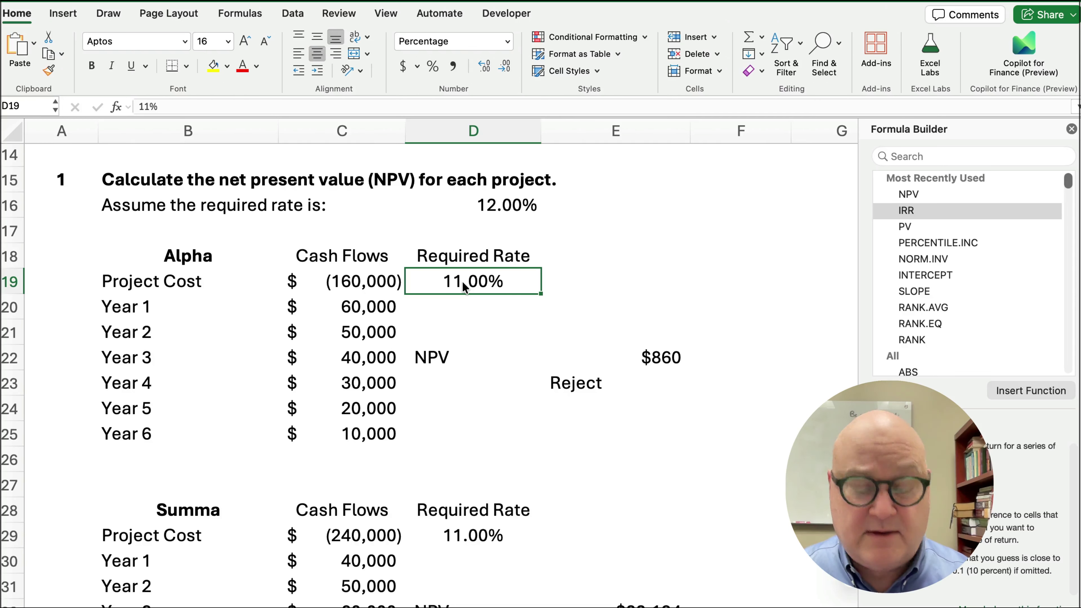
{"action": "key", "text": "super+z"}
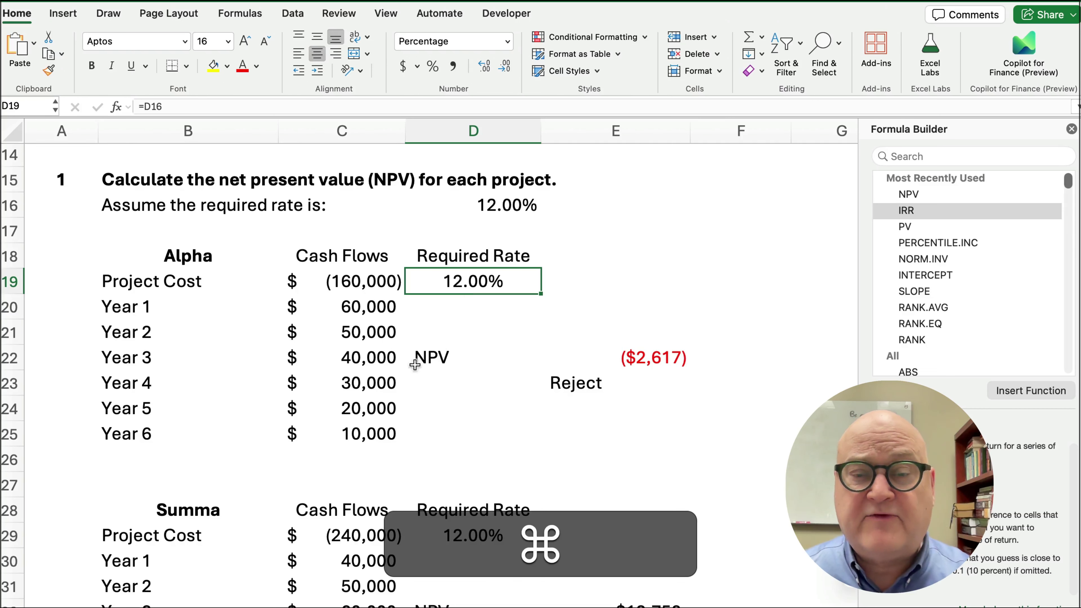
Step: Calculate Summa's IRR in C42 from the cash flows C29:C35 and show it with two decimal places
{"action": "scroll", "coordinate": [385, 373], "scroll_direction": "down", "scroll_amount": 4}
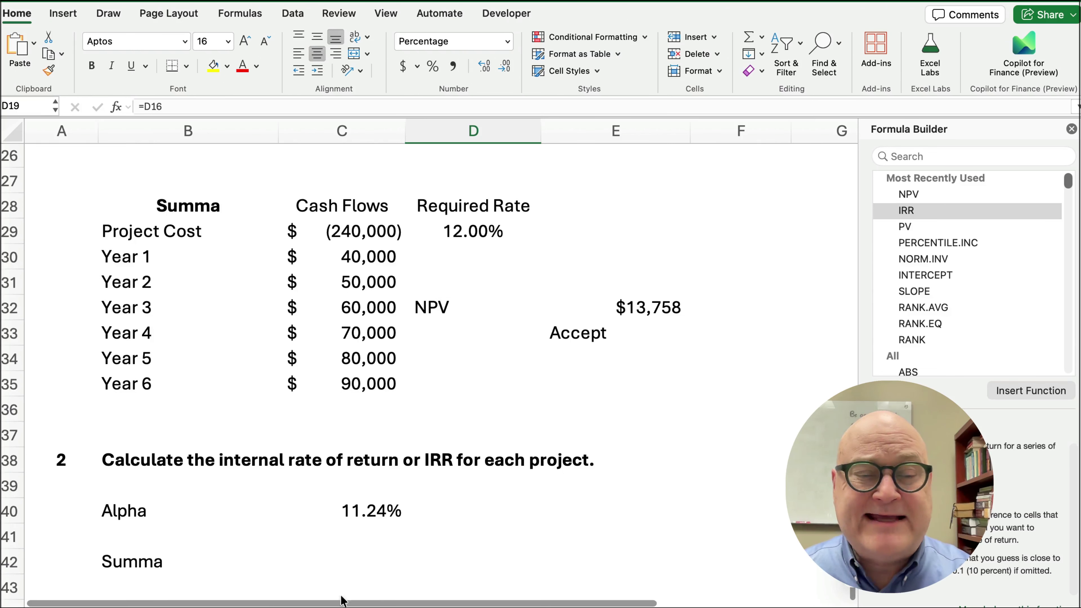
{"action": "left_click", "coordinate": [364, 558]}
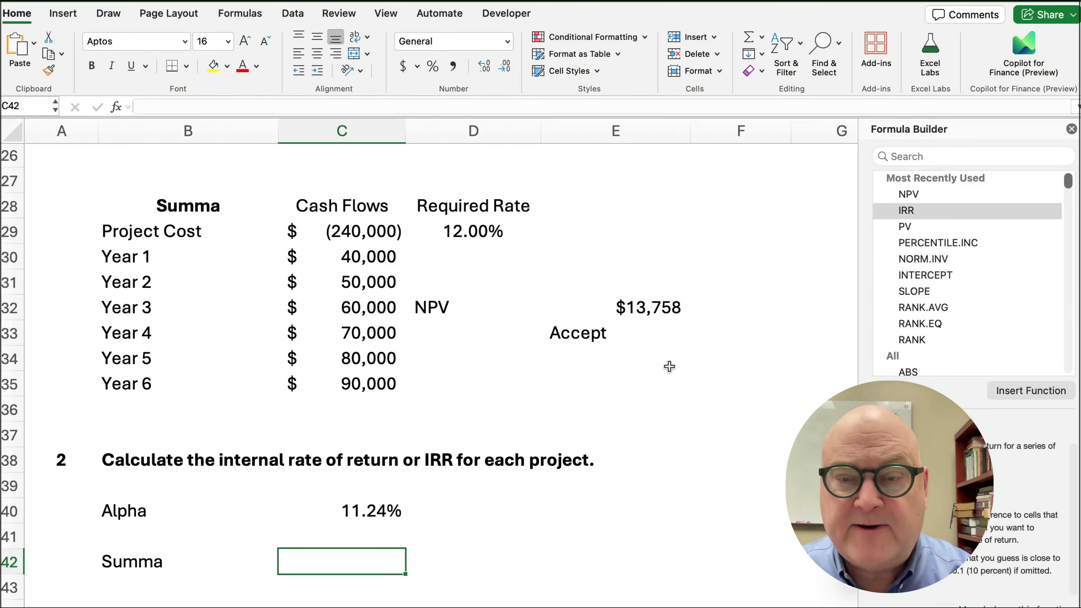
{"action": "left_click", "coordinate": [909, 212]}
{"action": "double_click", "coordinate": [908, 212]}
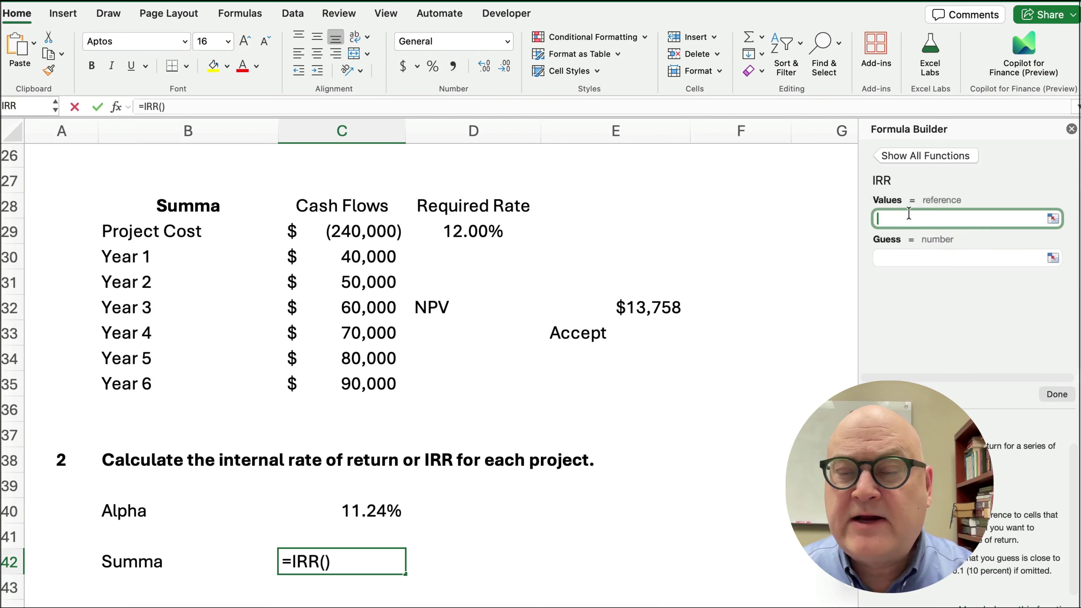
{"action": "left_click_drag", "start_coordinate": [370, 231], "coordinate": [371, 385]}
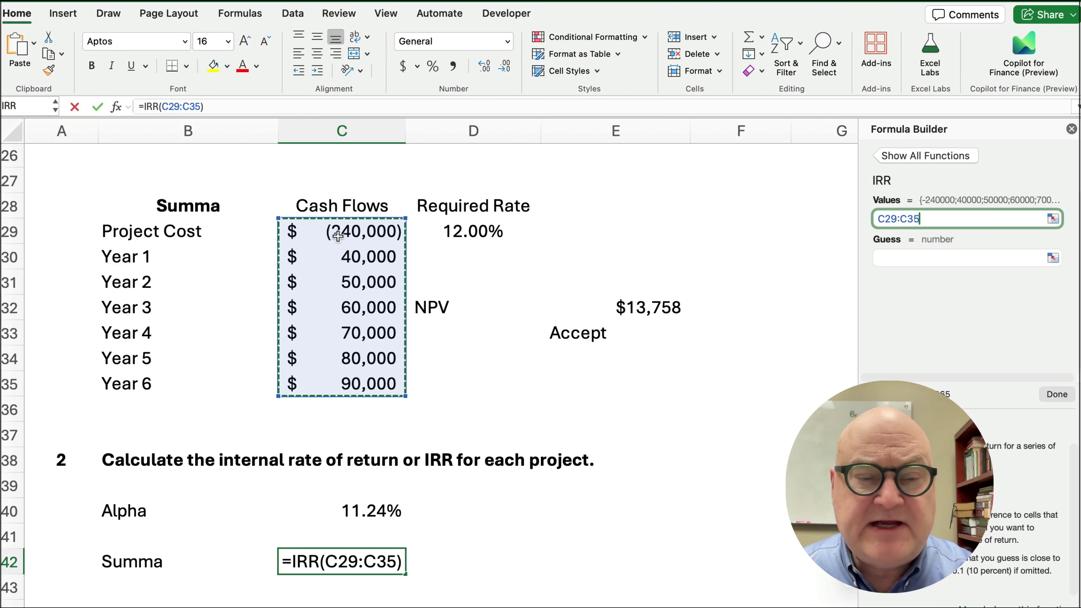
{"action": "left_click", "coordinate": [1048, 395]}
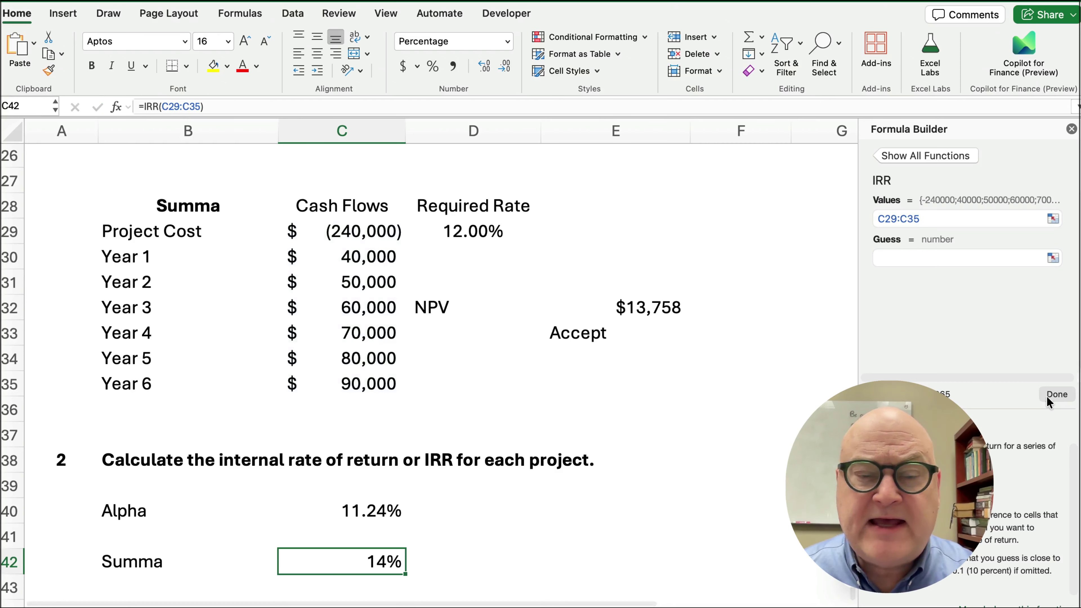
{"action": "left_click", "coordinate": [481, 68]}
{"action": "left_click", "coordinate": [481, 68]}
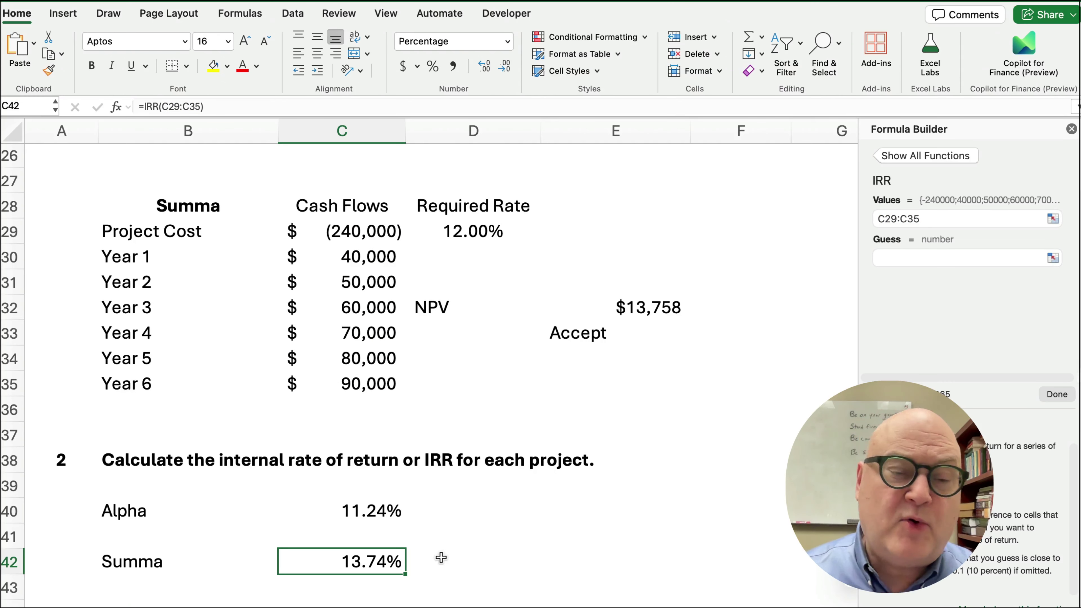